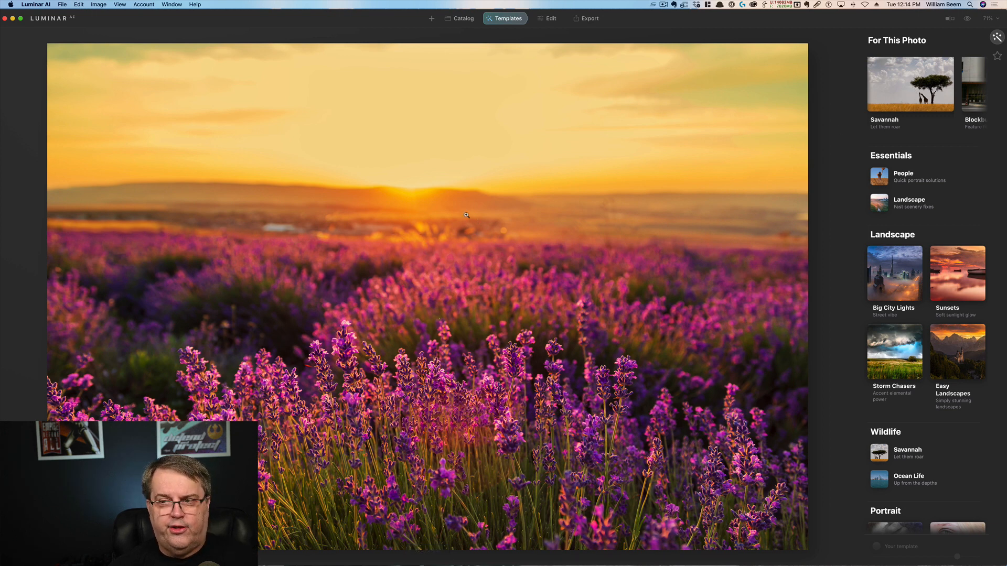
Step: Apply the Evening Chill template from the Savannah collection to the lavender field photo and compare it with the original in split view
left_click(973, 88)
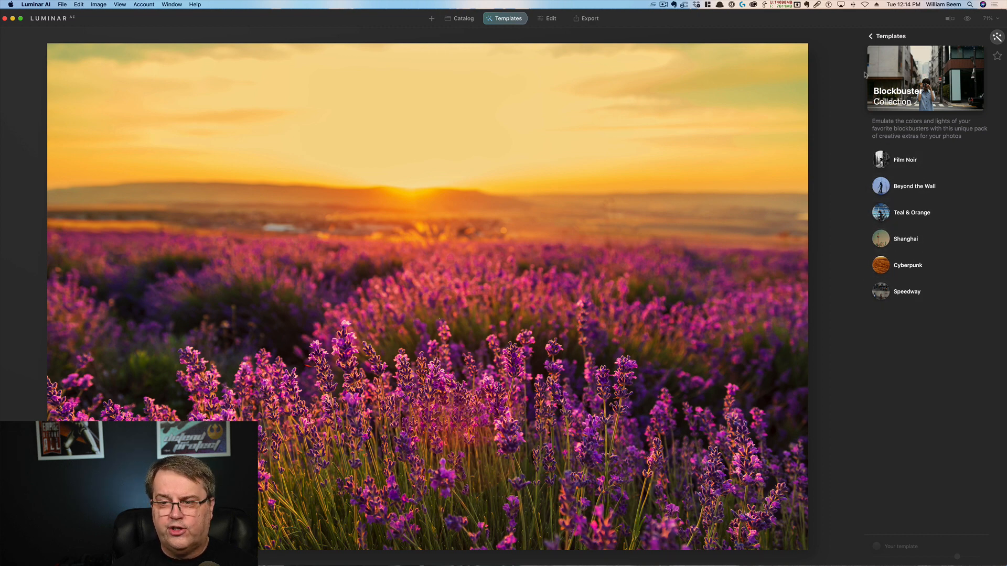
left_click(874, 37)
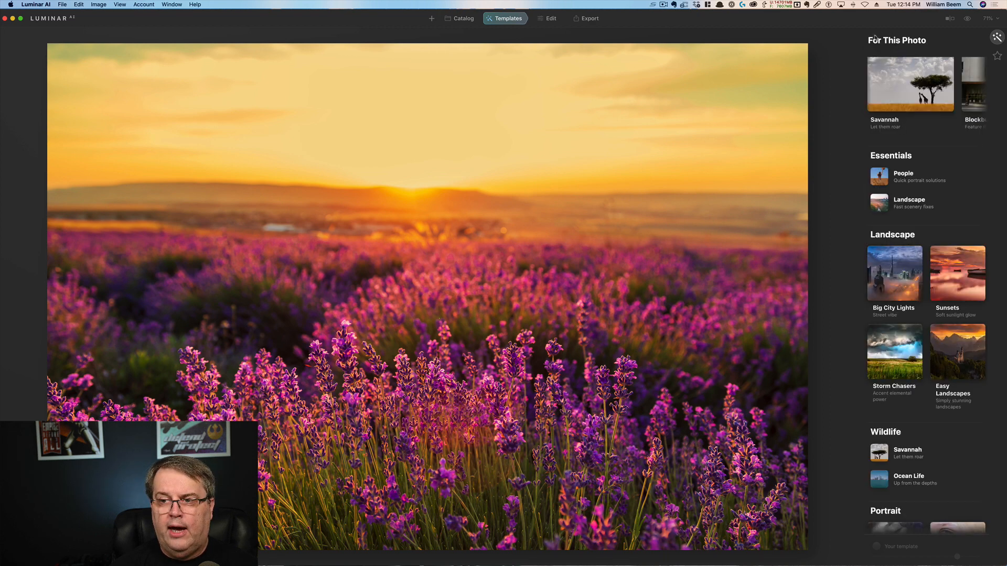
left_click(905, 84)
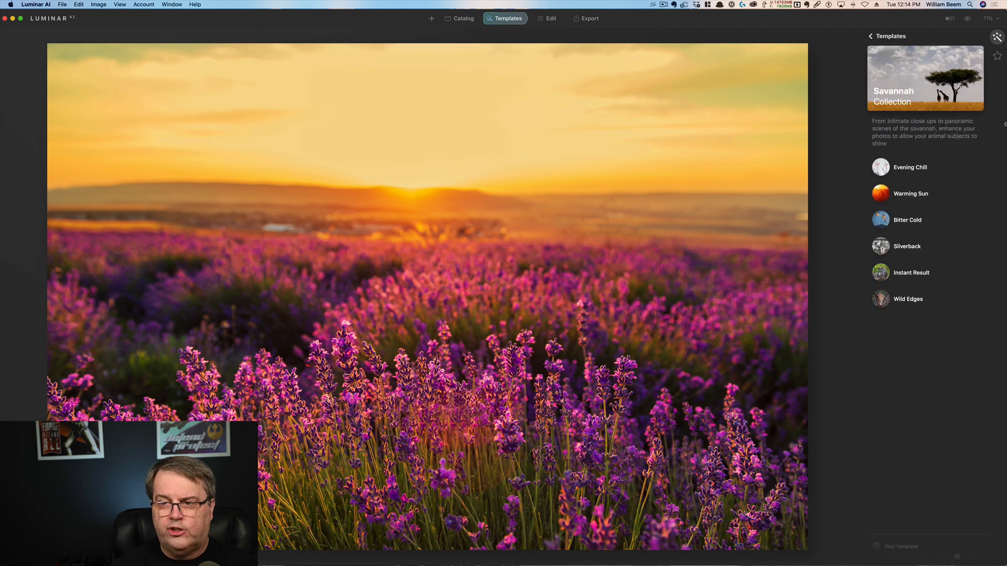
left_click(908, 169)
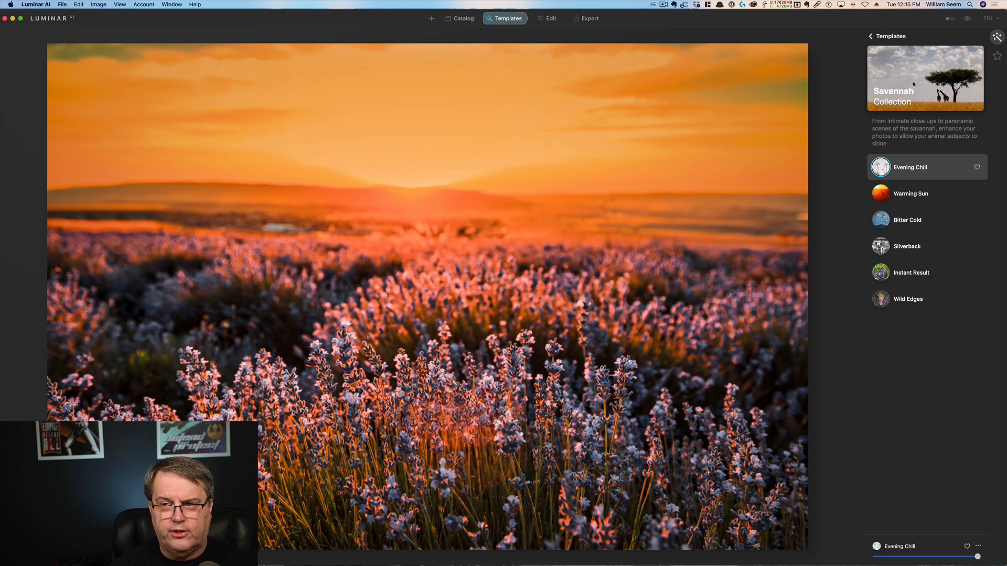
left_click(950, 18)
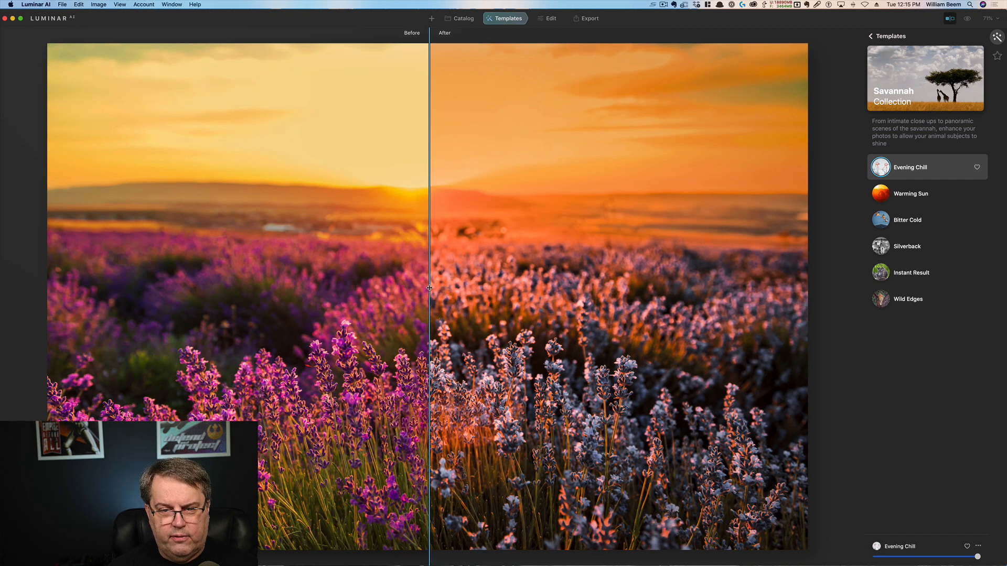
left_click_drag(428, 290, 157, 323)
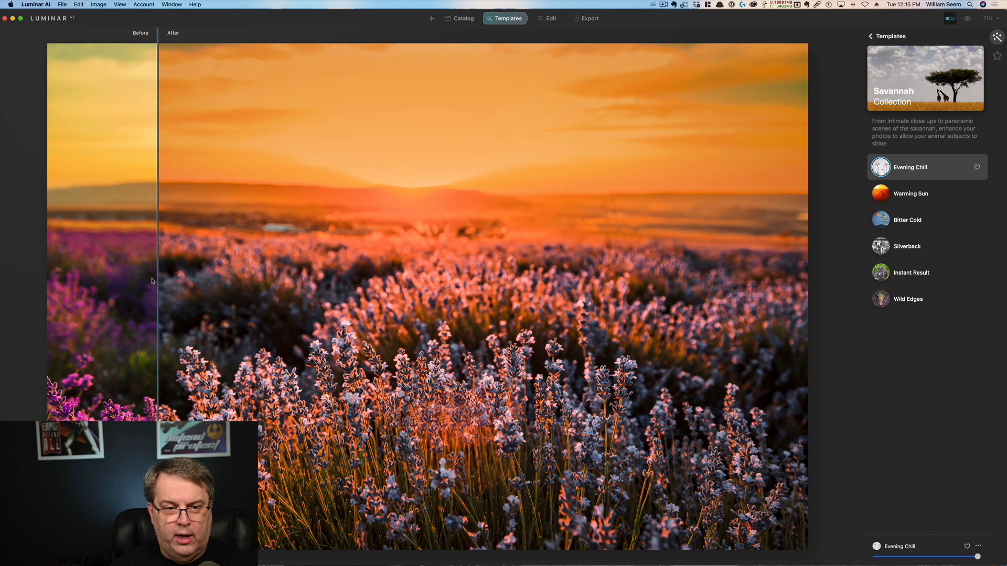
Step: Try the Warming Sun template against the original photo without the split comparison, and replace it with Instant Result
left_click(911, 195)
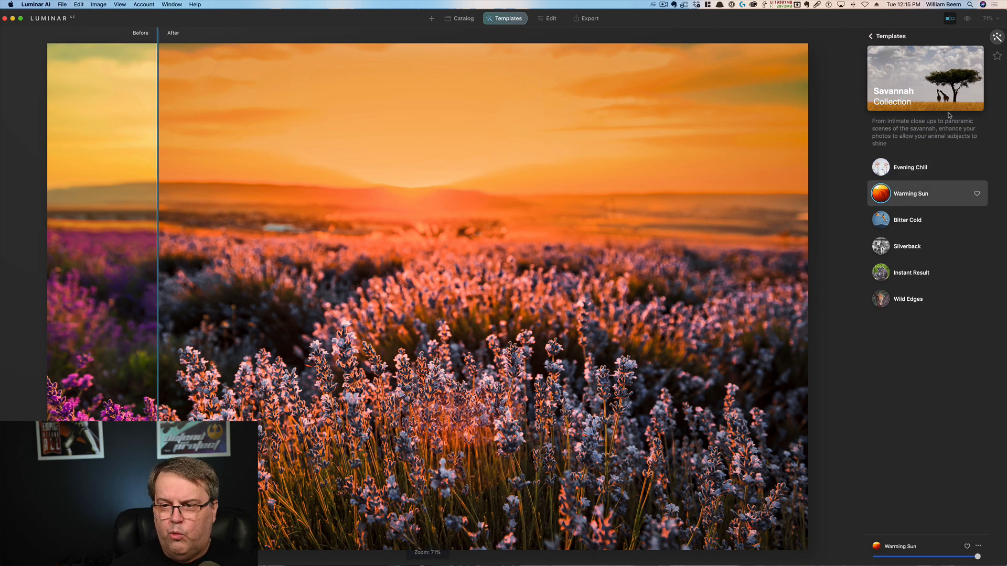
left_click(950, 19)
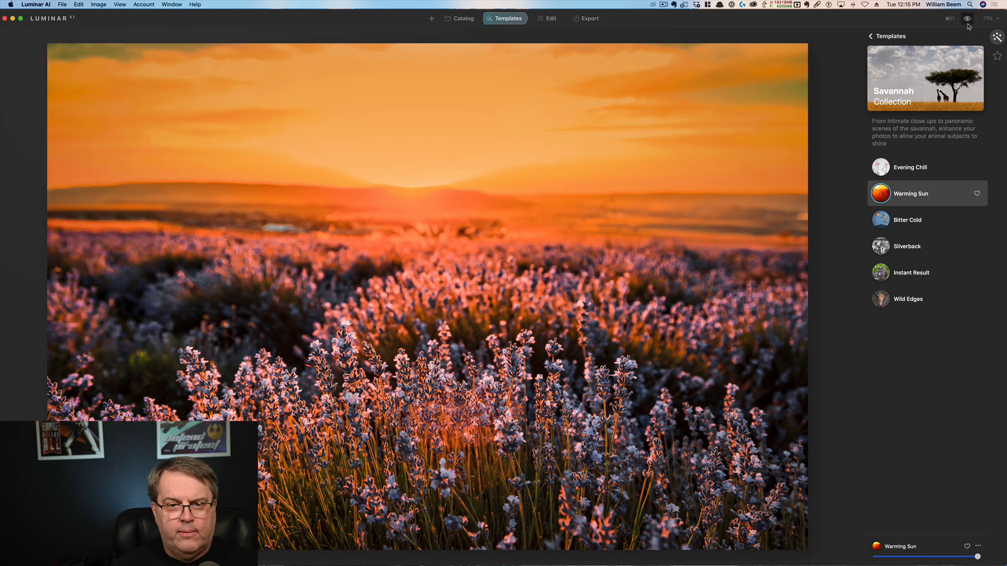
left_click(967, 22)
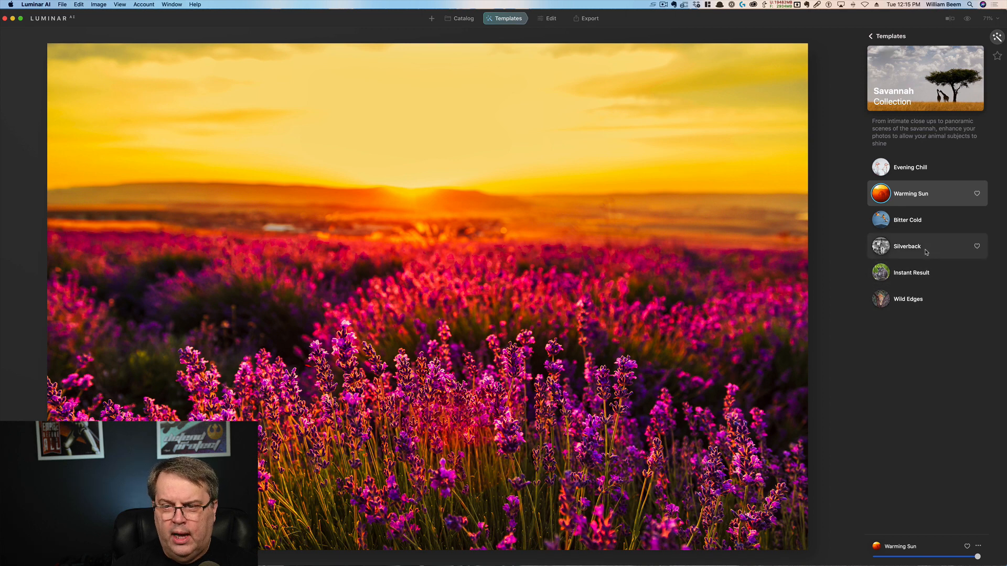
left_click(911, 275)
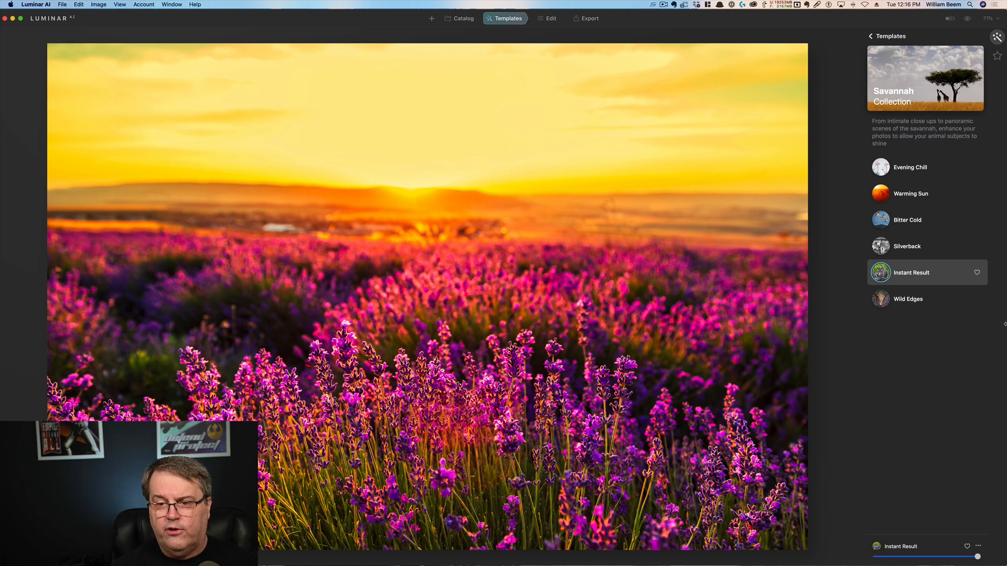
Step: Try the Dream Film and Argent templates from the Sunsets collection on the lavender field photo
left_click(872, 37)
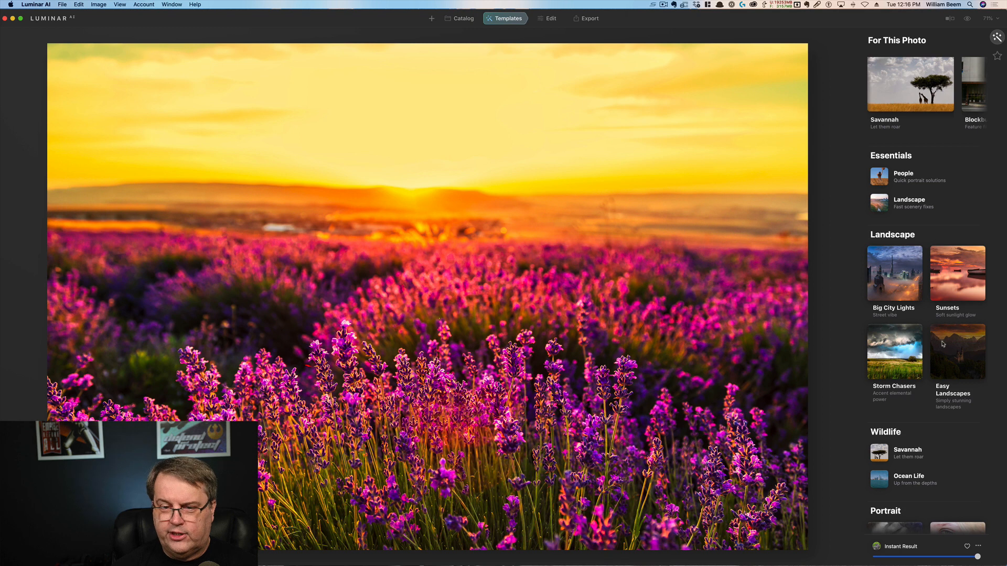
left_click(961, 282)
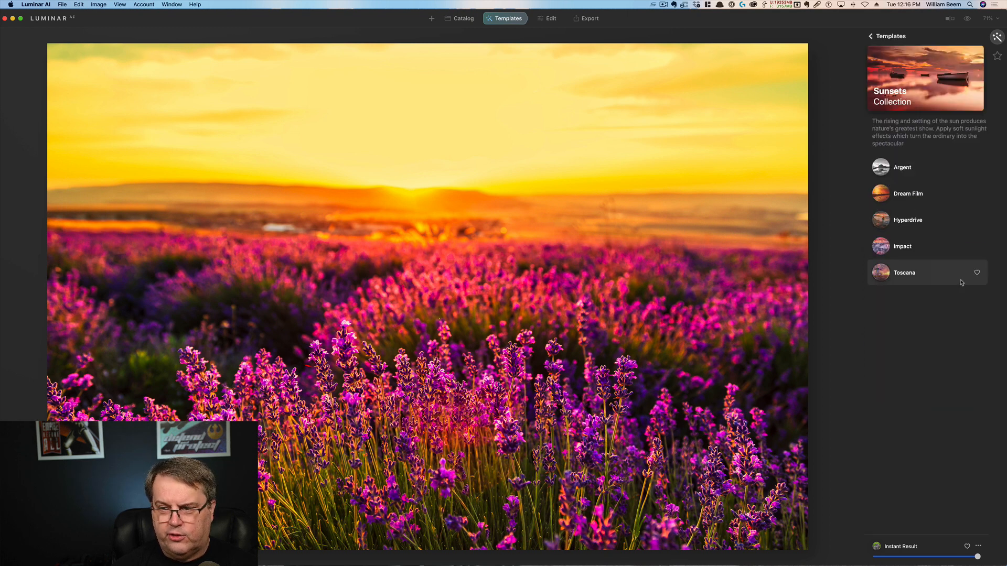
left_click(909, 197)
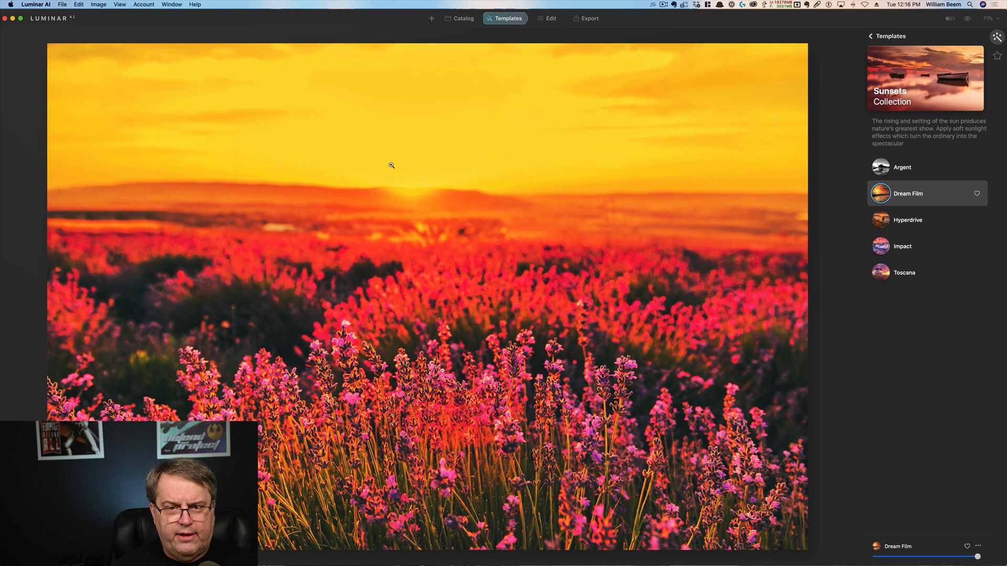
left_click(902, 168)
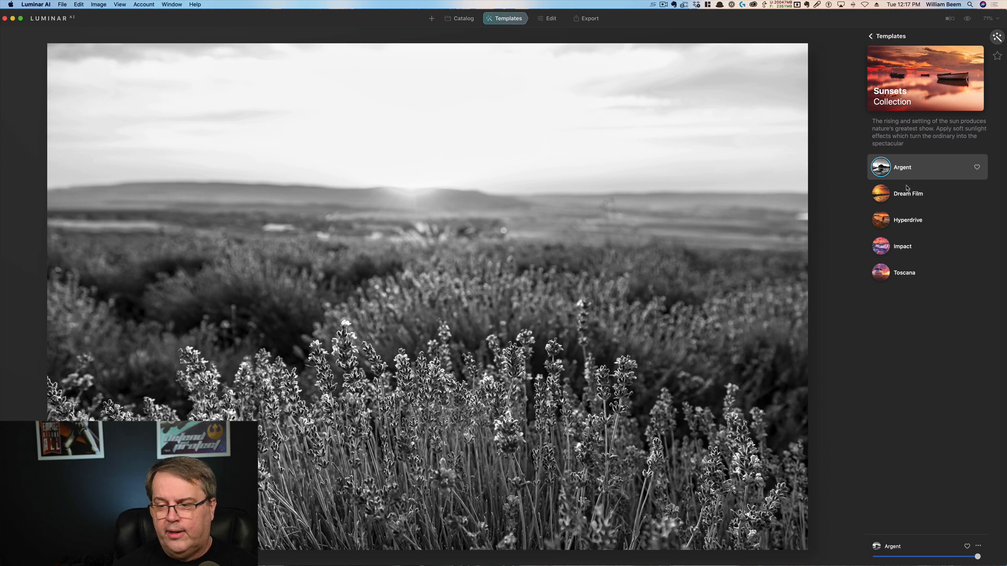
Step: Reset the template adjustments on the lavender field photo and return to the template overview
left_click(978, 548)
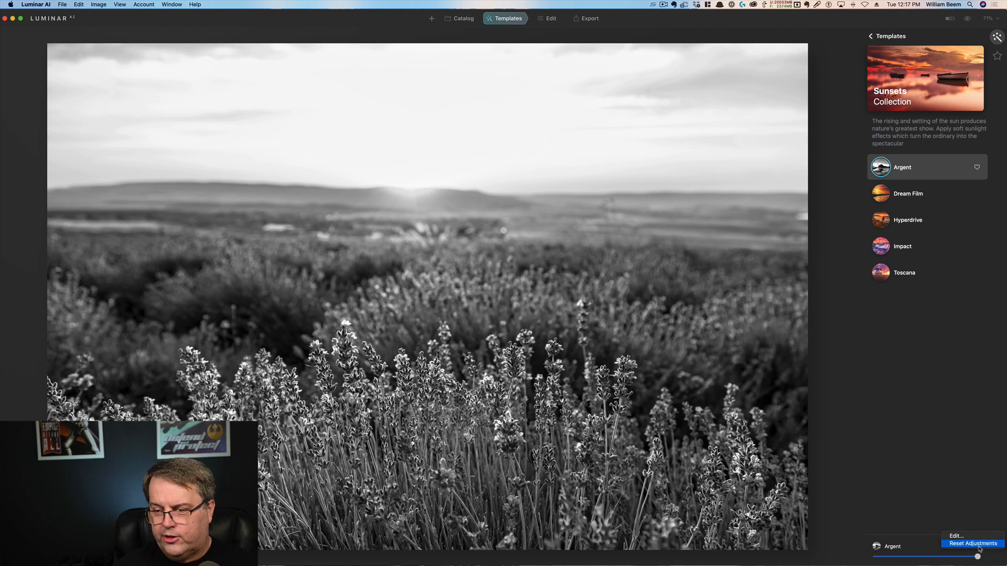
left_click(978, 545)
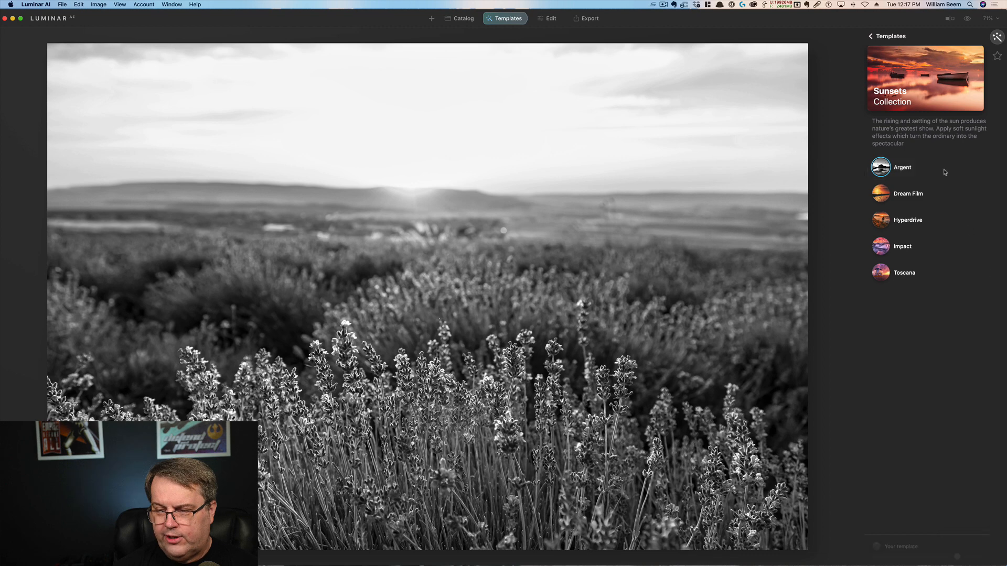
left_click(871, 37)
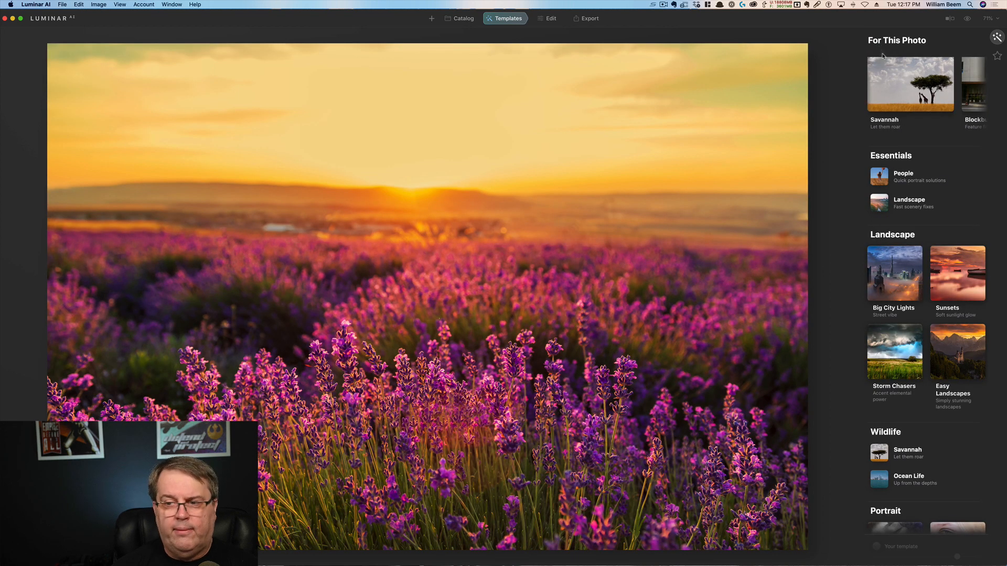
Step: Choose the aerial photo of boats in turquoise water from the catalog and open its suggested templates
left_click(462, 20)
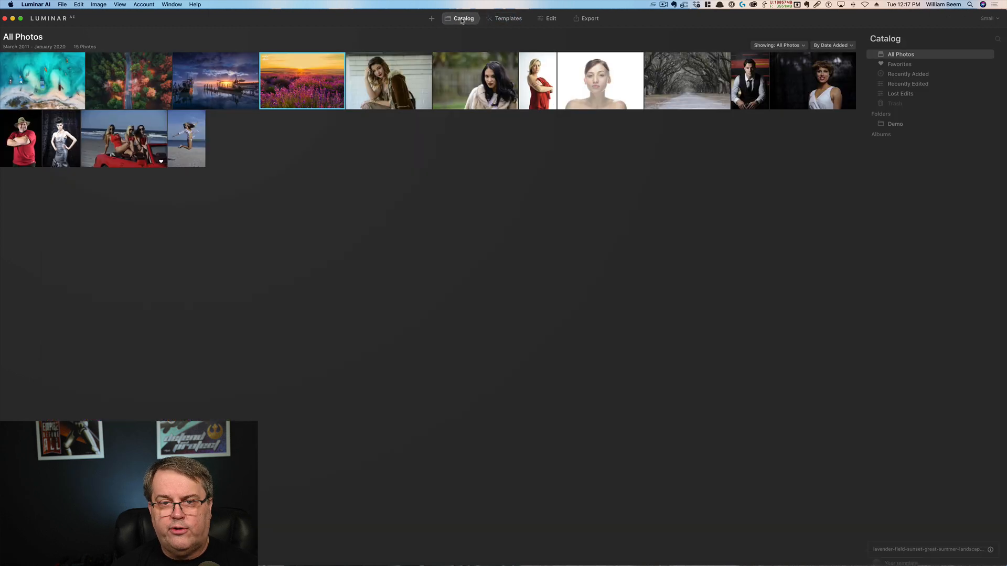
left_click(42, 82)
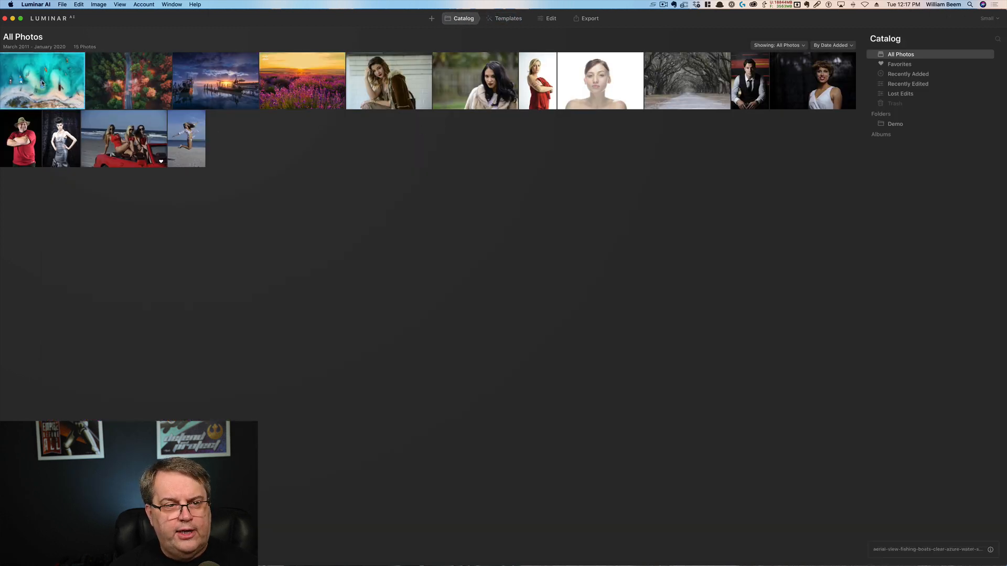
left_click(509, 18)
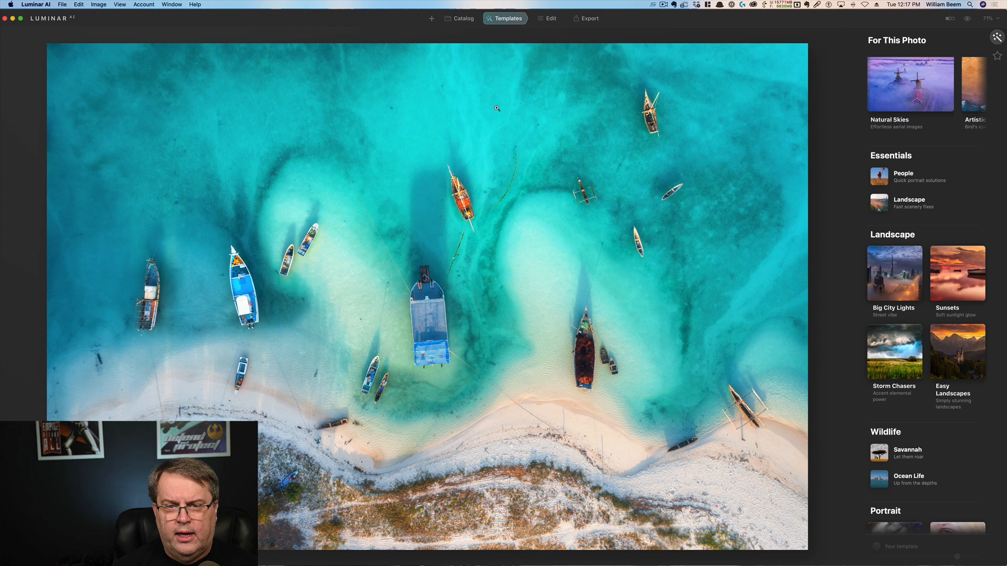
Step: Try the Supreme template from the Artistic collection on the boats photo and replace it with Subtle
left_click(973, 88)
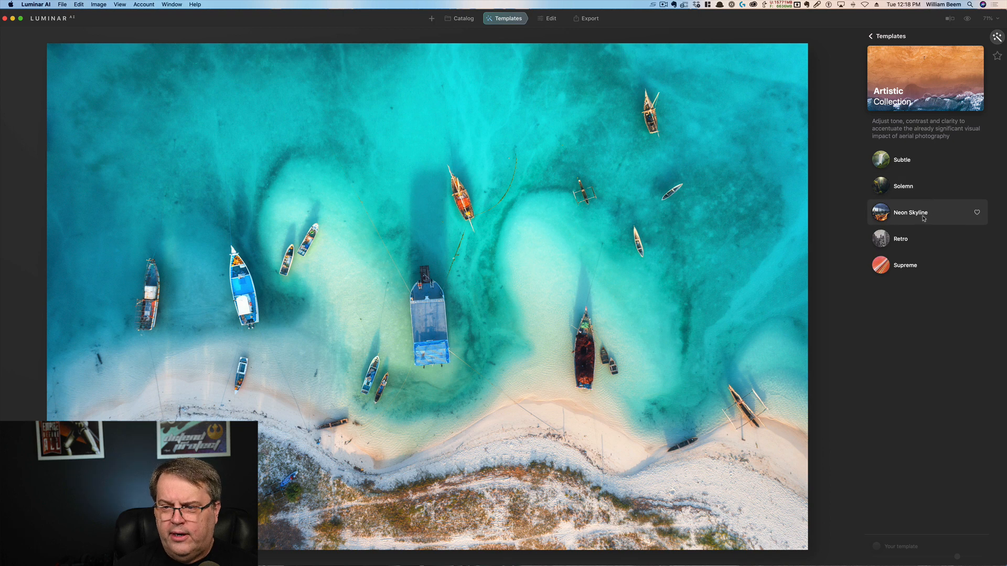
left_click(905, 266)
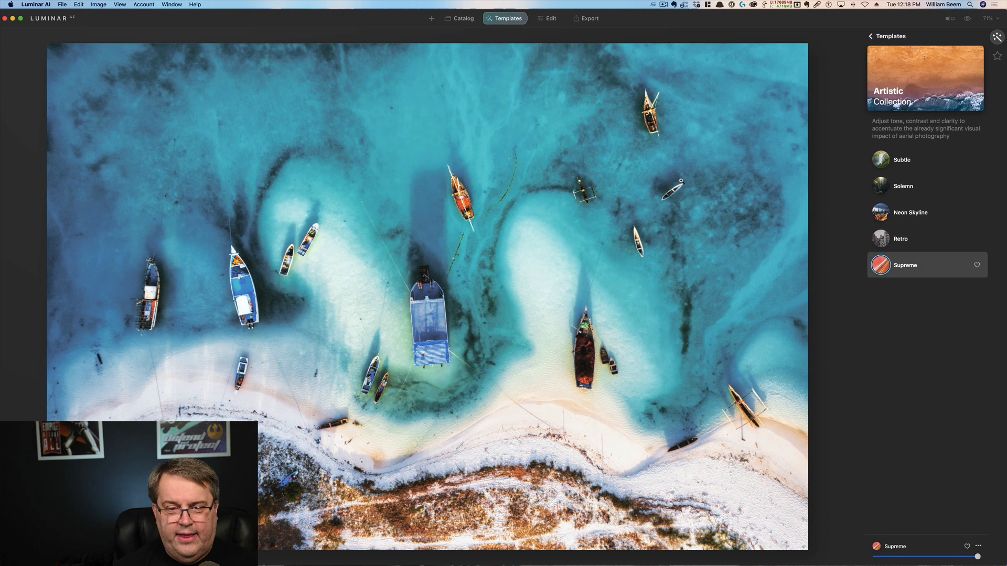
left_click(904, 163)
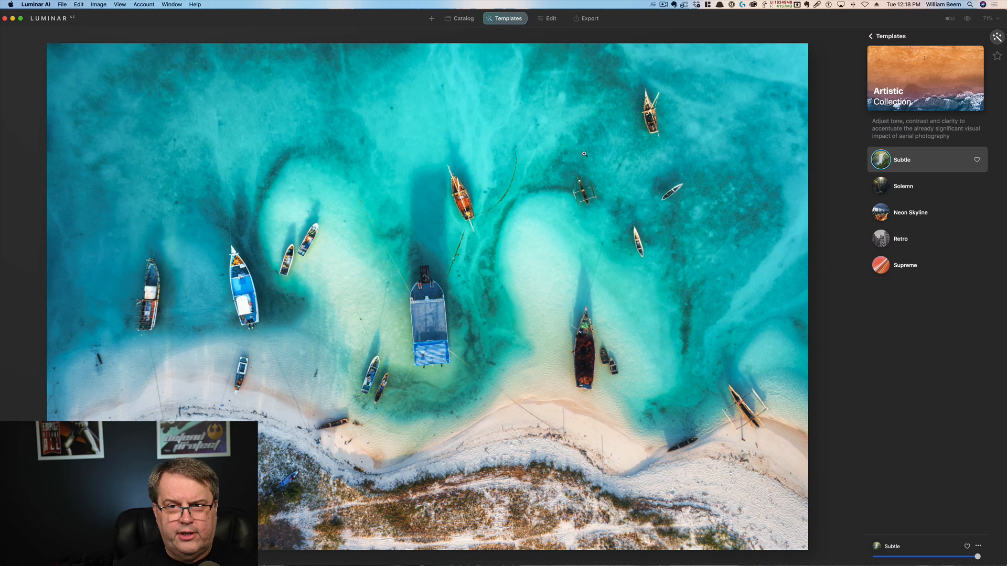
Step: Choose the aerial photo of the autumn forest road from the catalog and open its suggested templates
left_click(464, 19)
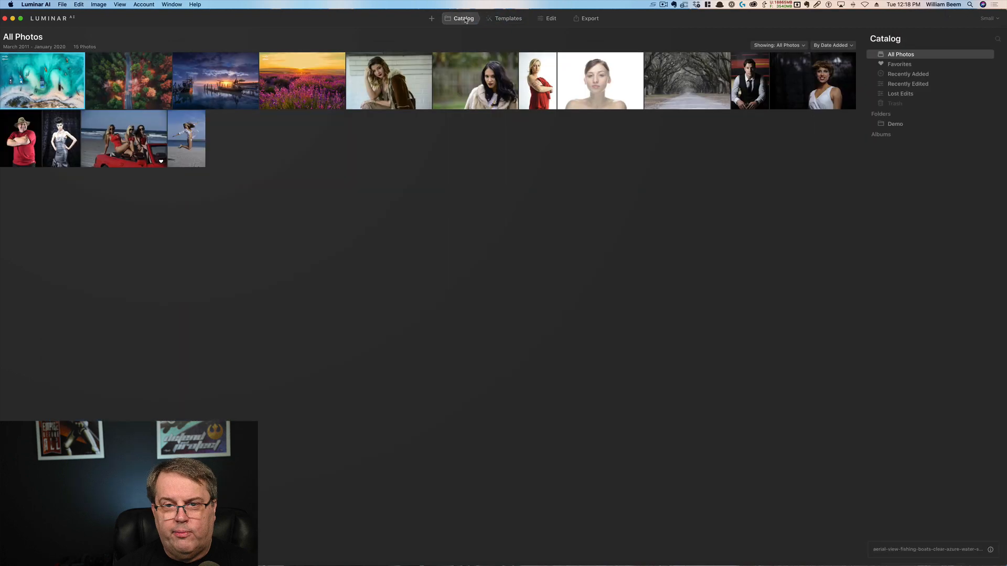
left_click(131, 82)
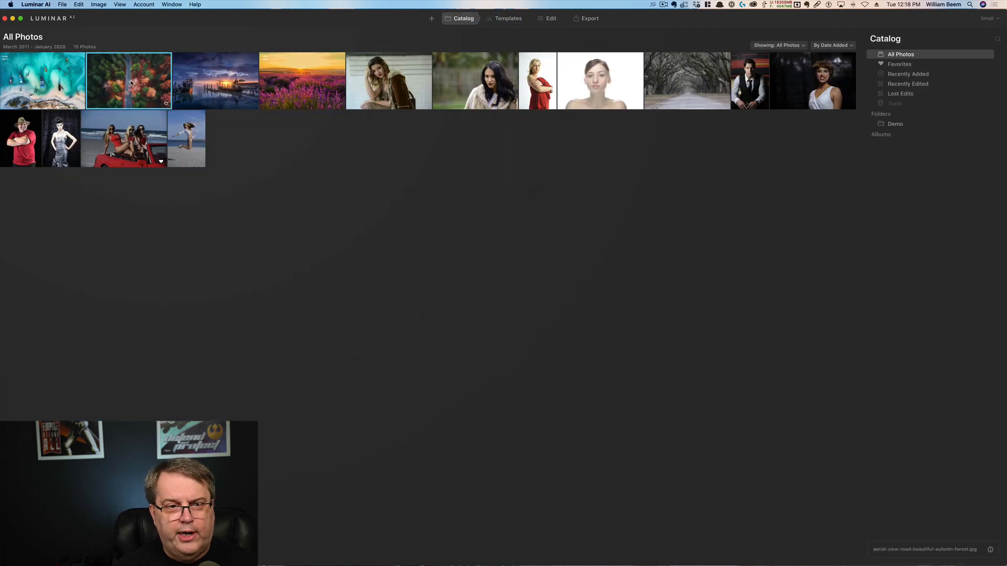
left_click(508, 18)
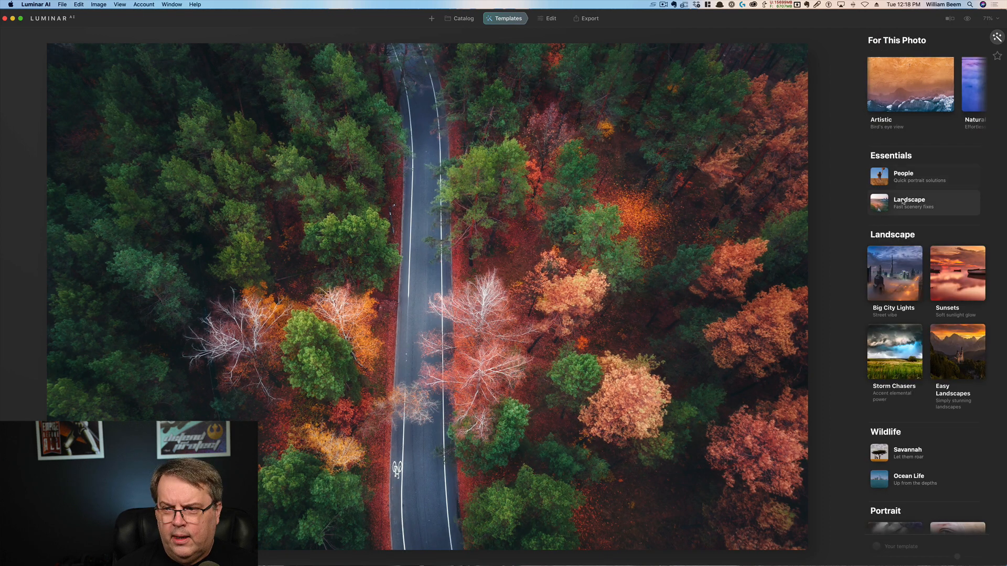
Step: Try Clear & Sharp from the Essentials Landscape collection on the forest road photo and replace it with Pleasing Touch
left_click(903, 201)
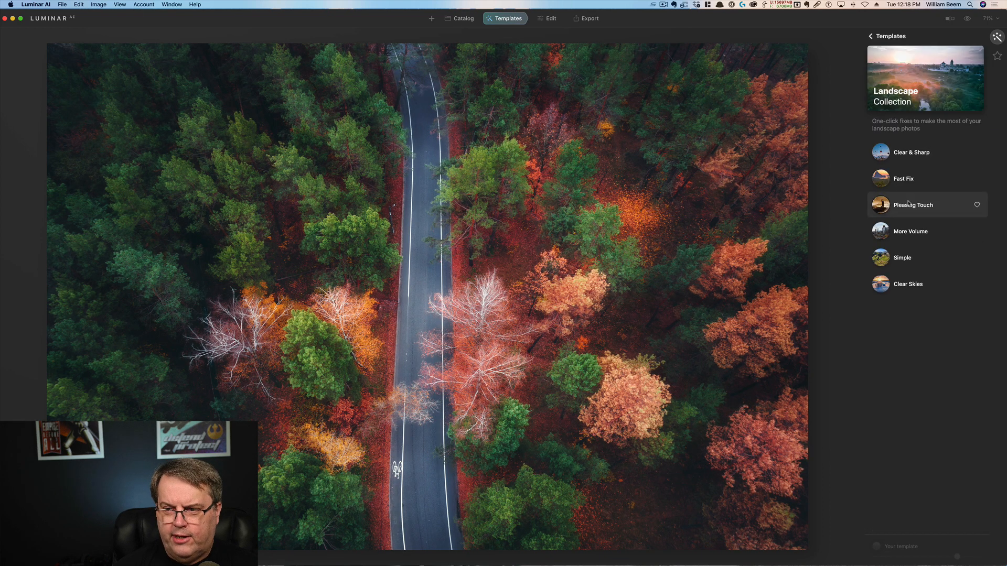
left_click(914, 154)
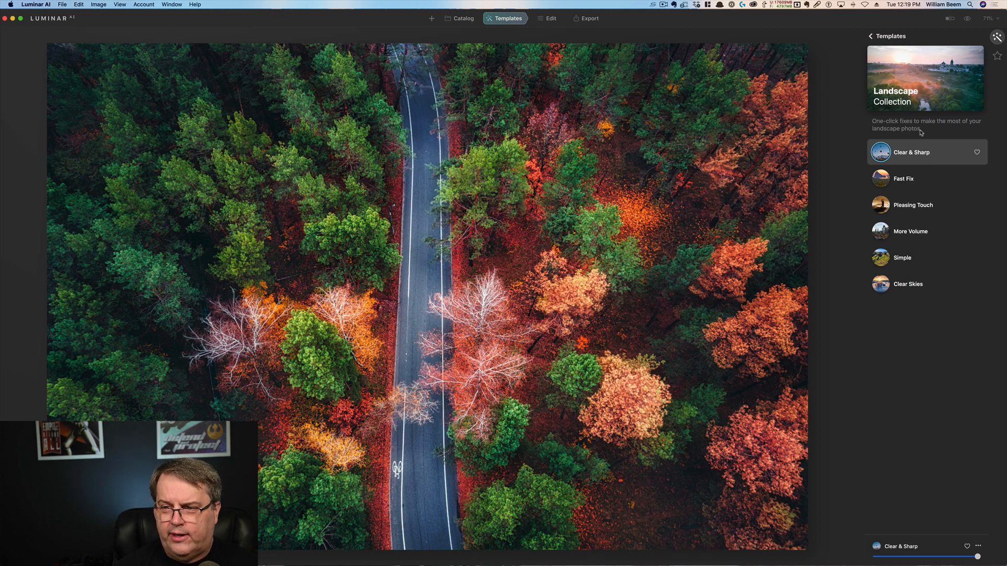
left_click(906, 207)
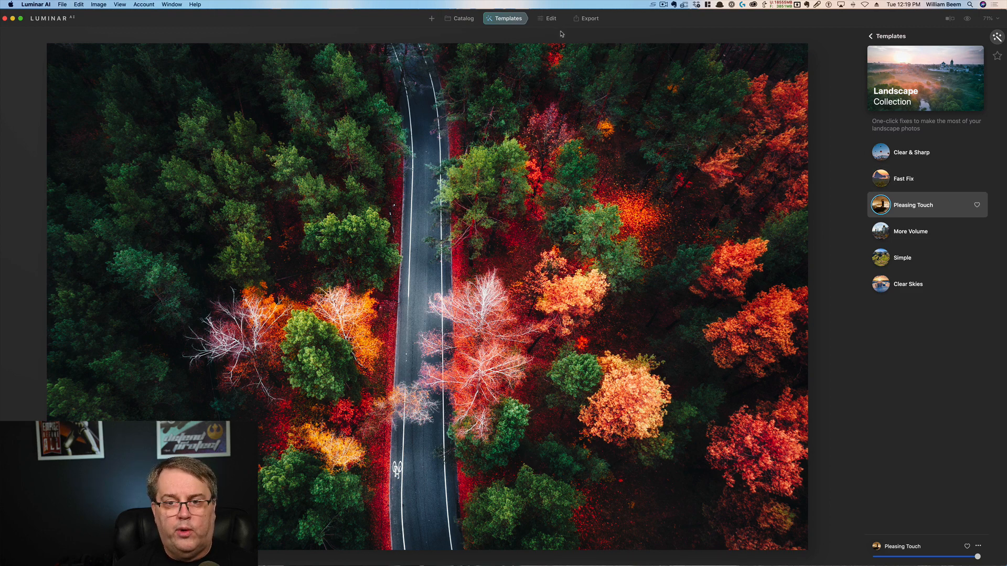
Step: Examine which Essentials and Creative edits the Pleasing Touch template uses, including its Color saturation and HSL hue settings
left_click(549, 20)
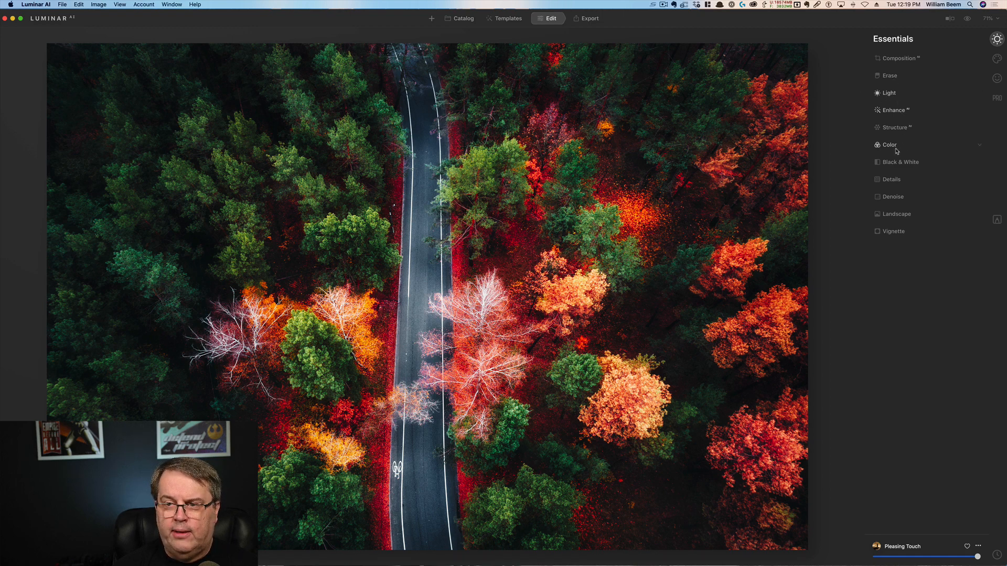
left_click(997, 59)
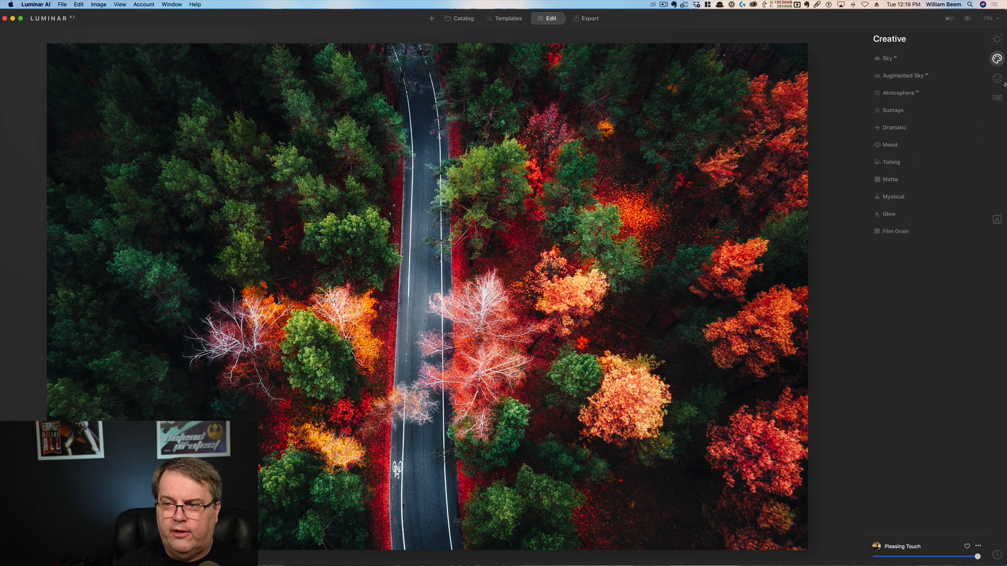
left_click(998, 39)
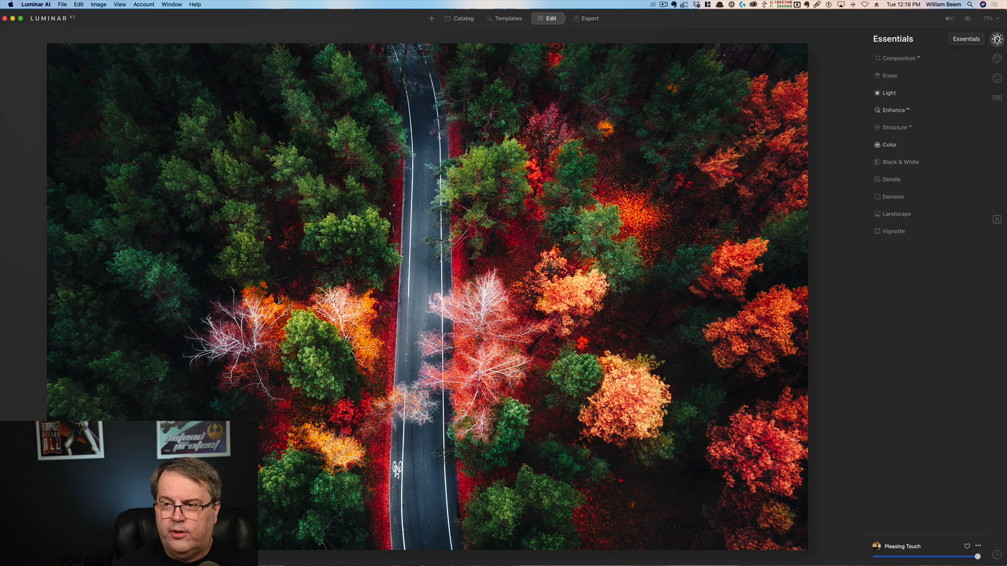
left_click(891, 143)
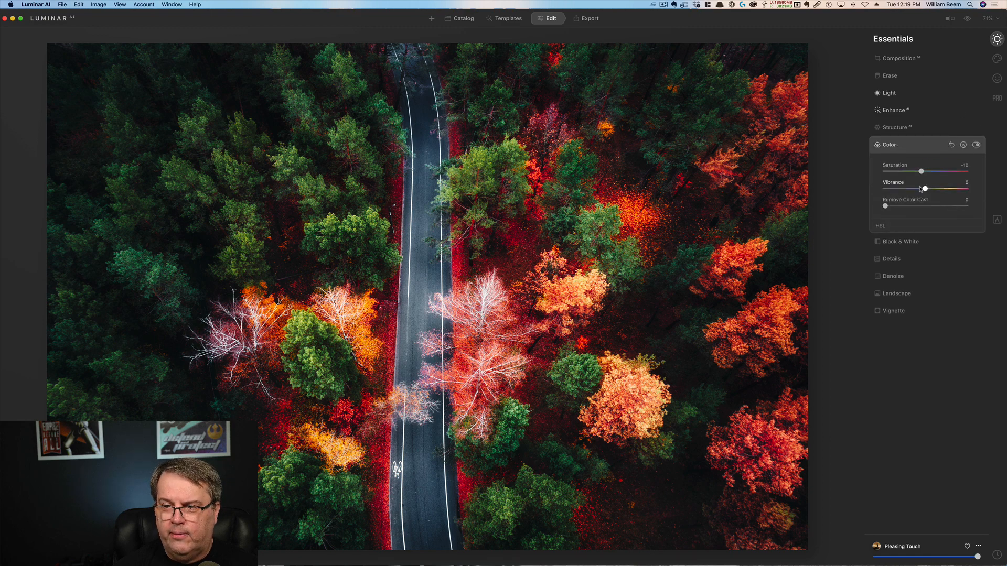
left_click_drag(925, 171, 922, 172)
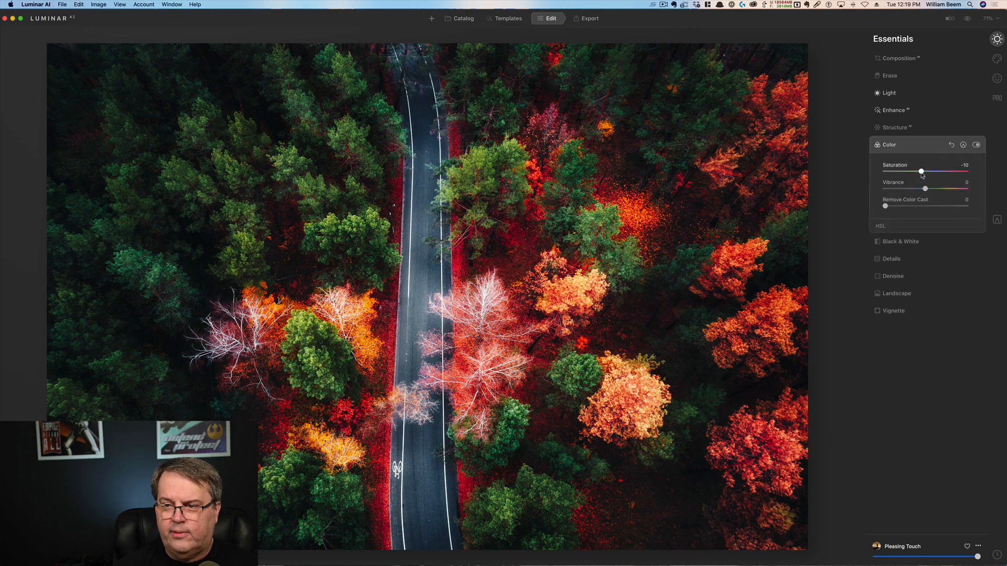
left_click(920, 227)
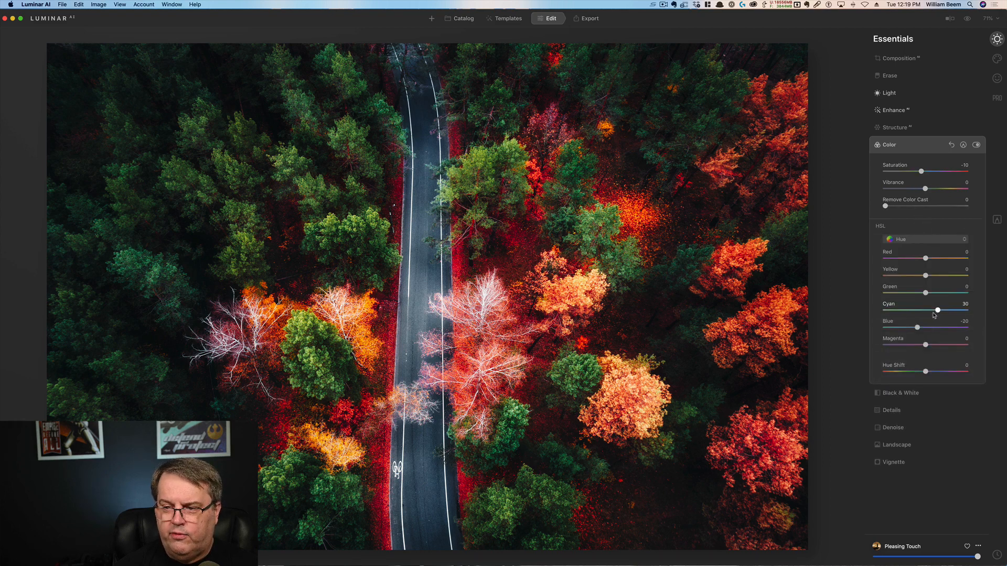
Step: Examine the Enhance and Light adjustments that the Pleasing Touch template uses on the forest road photo
left_click(890, 146)
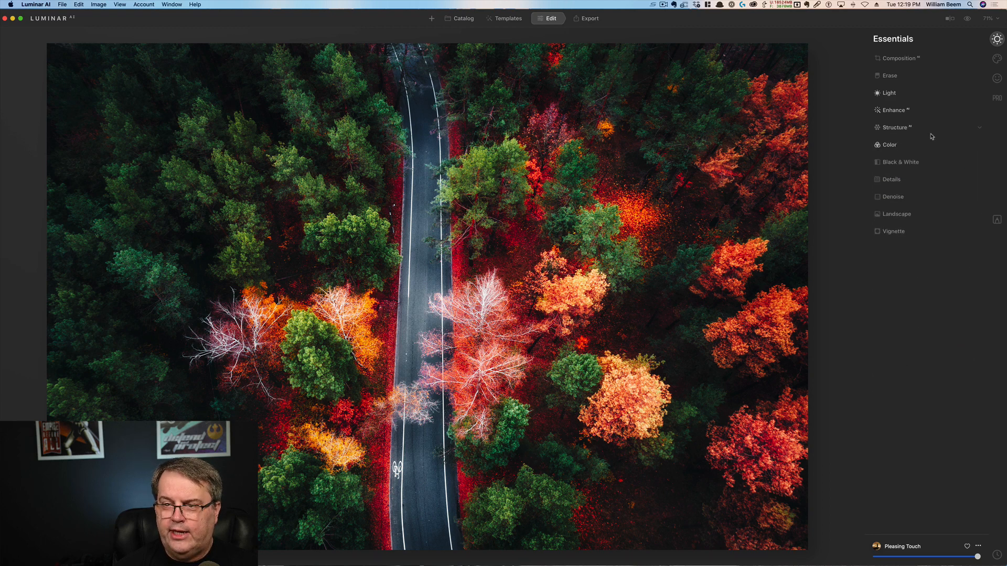
left_click(900, 110)
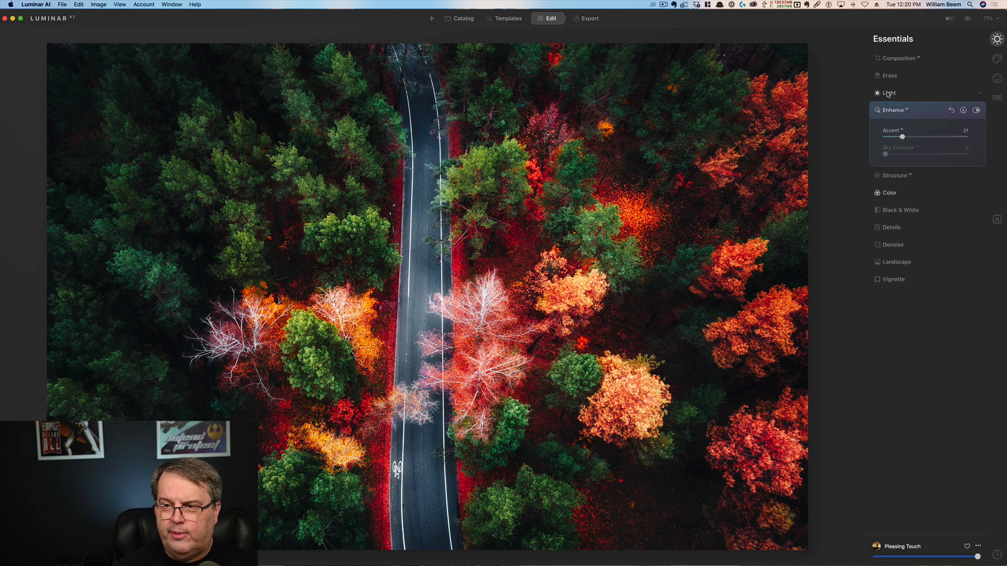
left_click(902, 90)
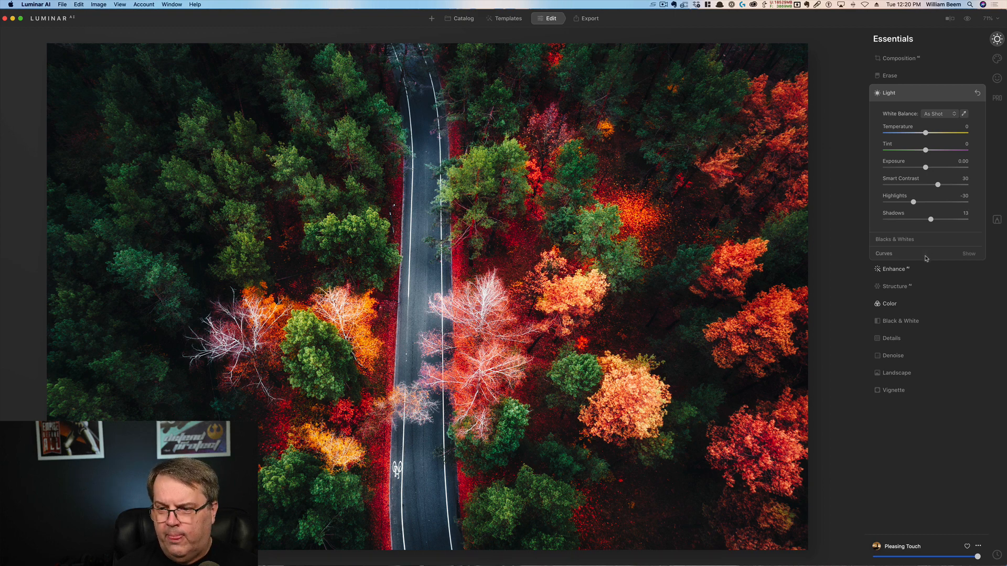
Step: Try the Creative Mystical effect on the forest road photo at amounts of 100 and 13, and reset it
left_click(998, 60)
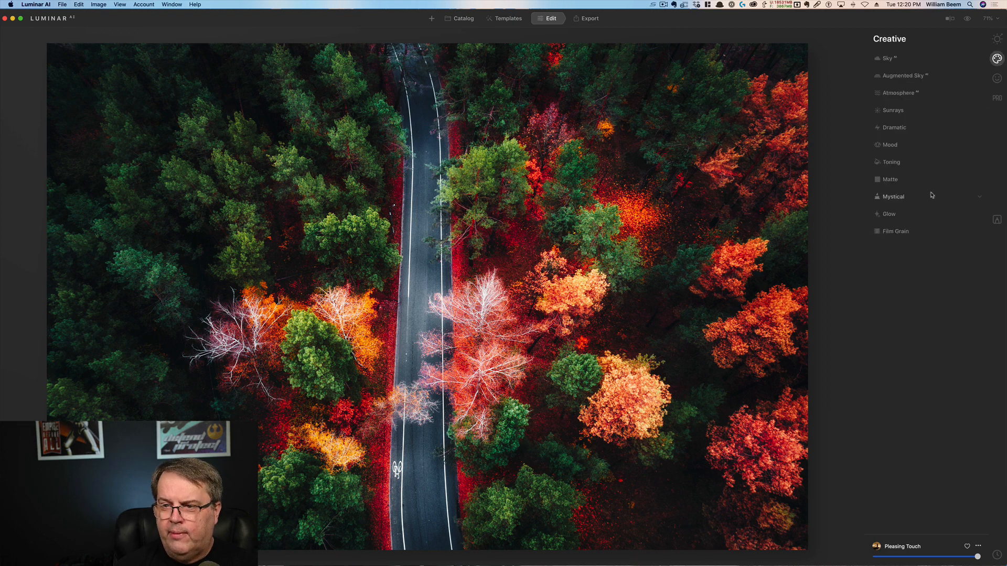
left_click(894, 200)
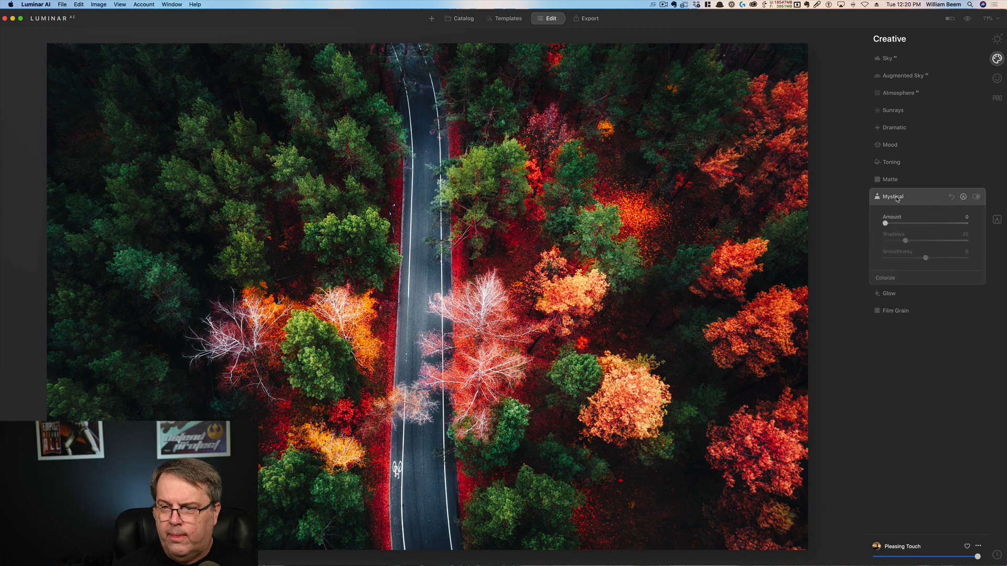
left_click_drag(885, 223, 983, 226)
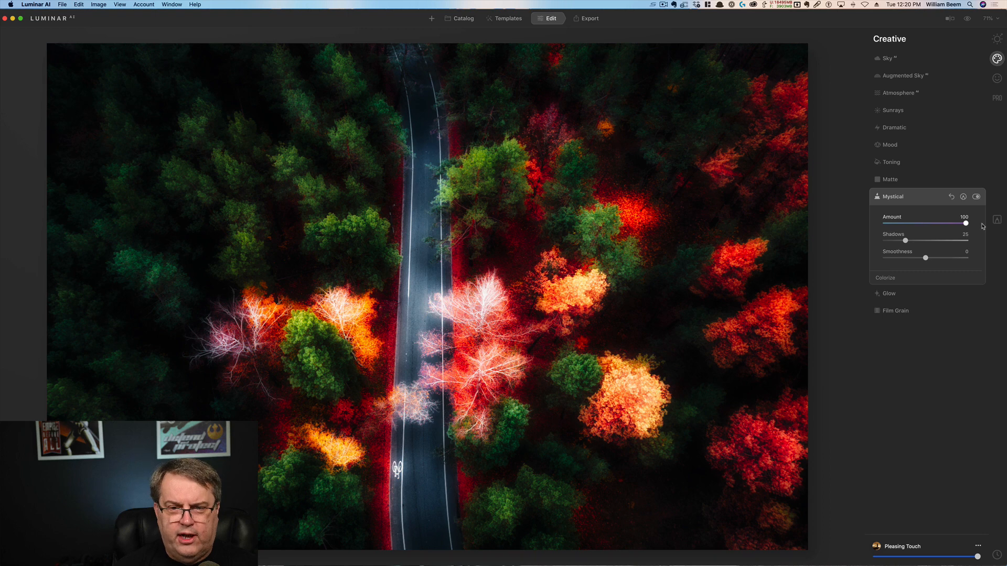
left_click_drag(983, 226, 897, 227)
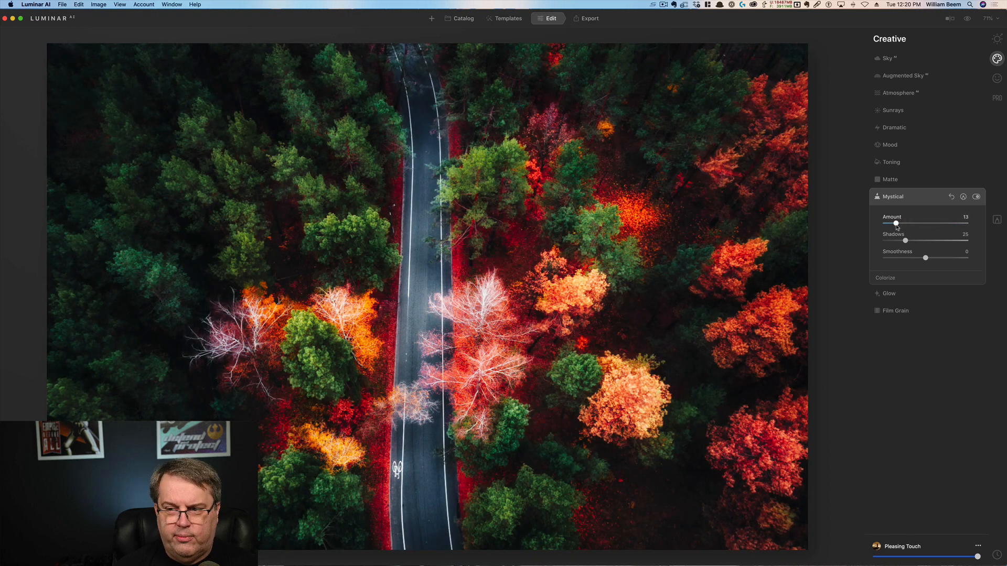
left_click(951, 197)
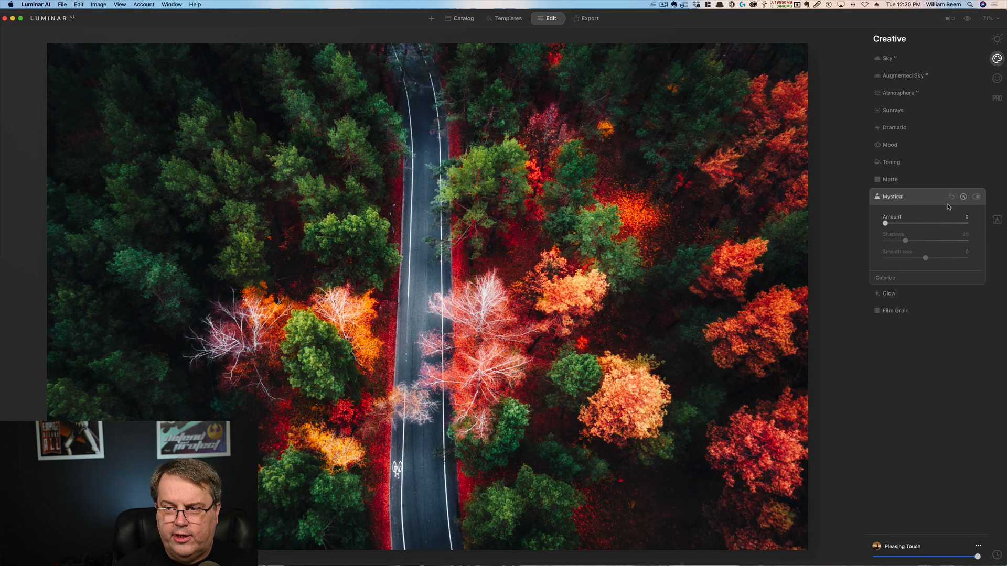
Step: Add an Orton Effect glow with an amount of 13 to the forest road photo and compare it with the original
left_click(889, 293)
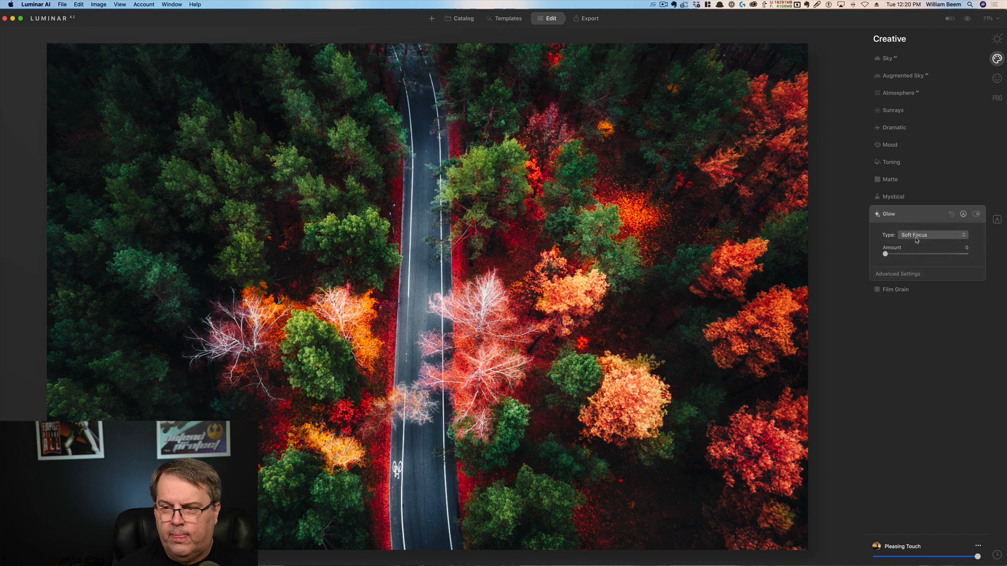
left_click(918, 237)
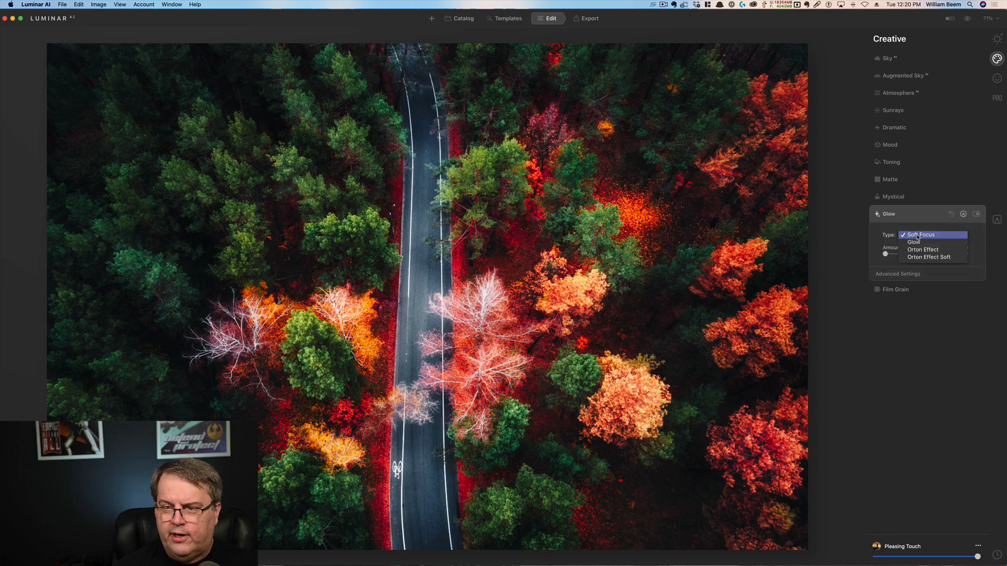
left_click(940, 251)
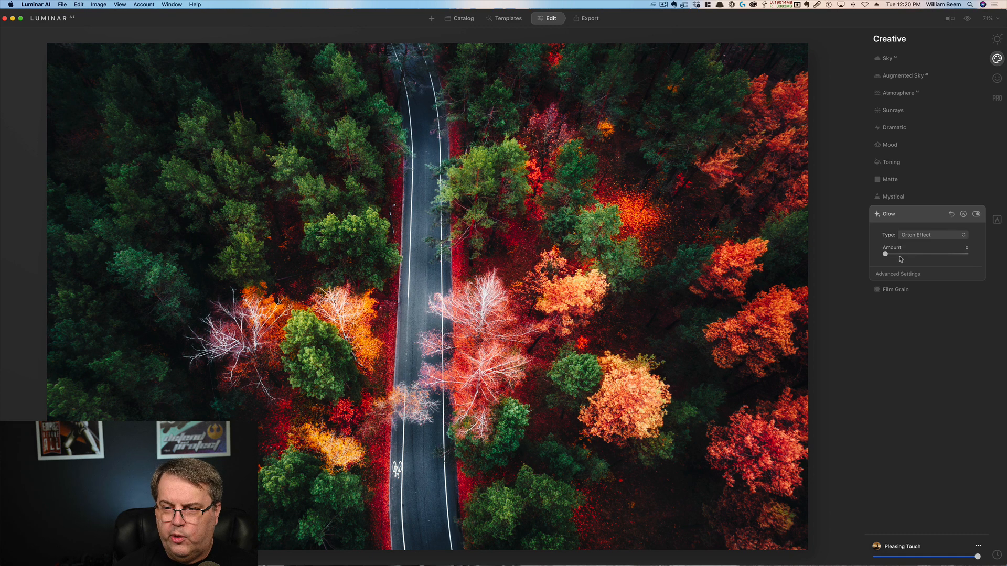
left_click_drag(886, 254, 896, 255)
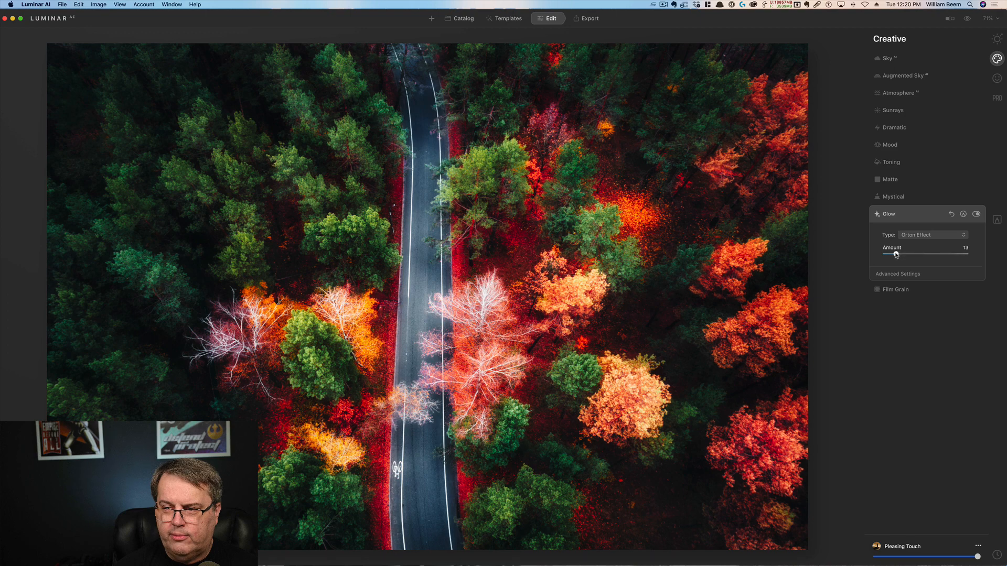
left_click(966, 20)
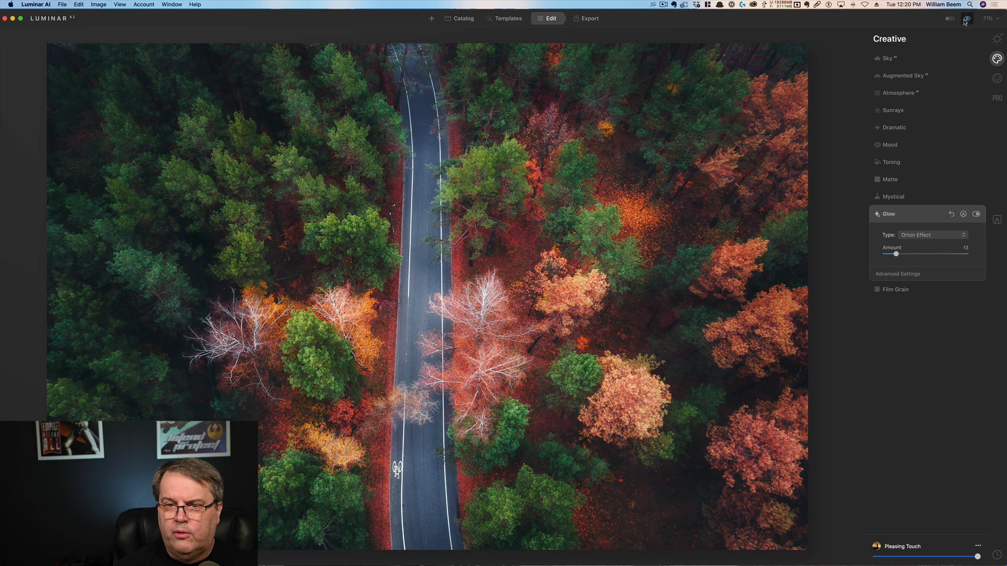
left_click(965, 21)
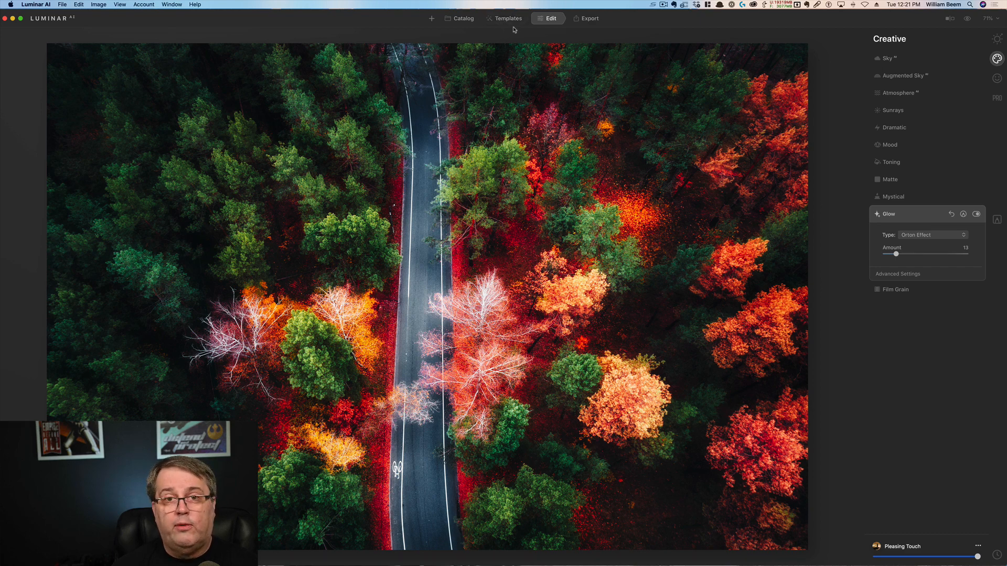
Step: Choose the portrait of the seated man in a vest and tie from the catalog and open its suggested templates
left_click(458, 22)
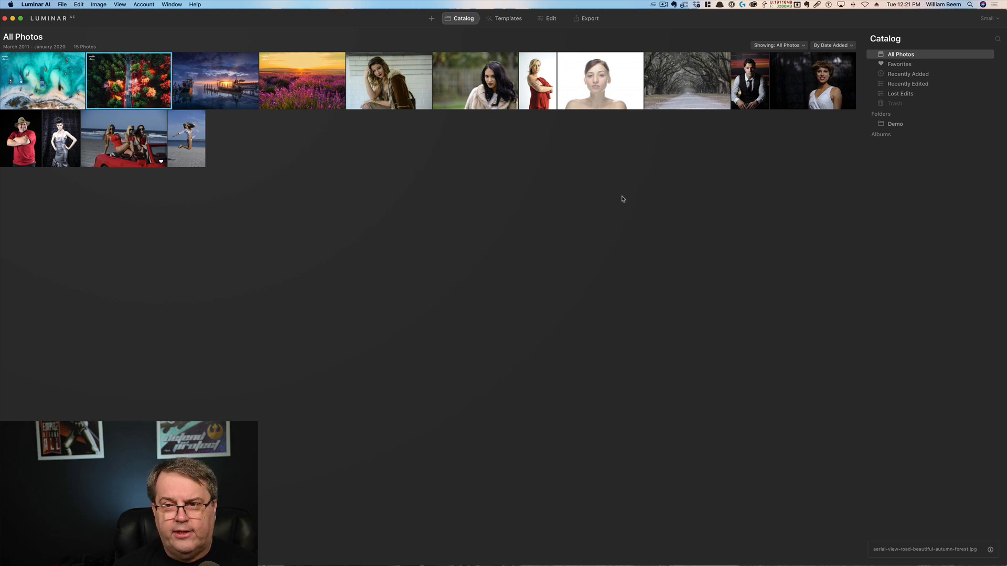
left_click(749, 82)
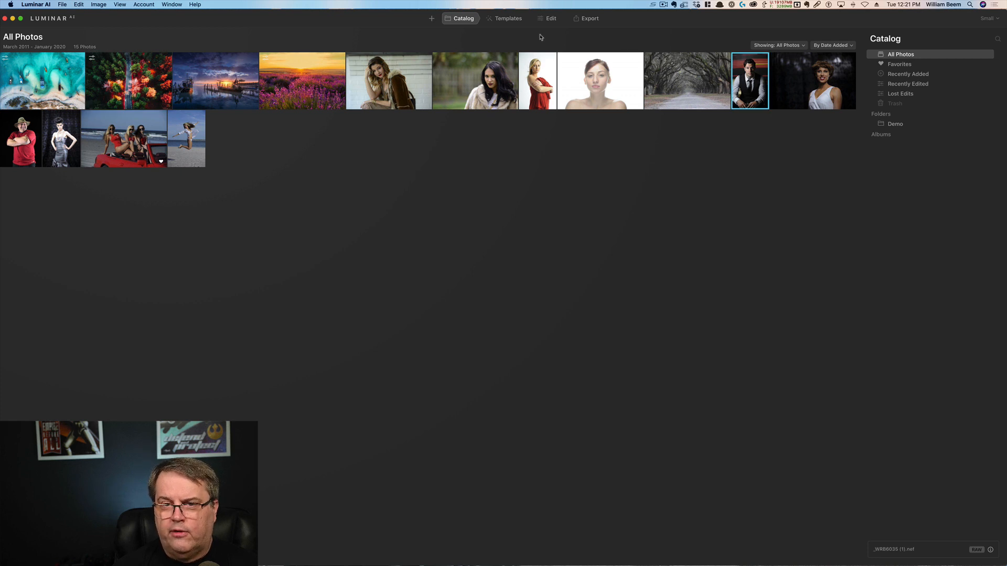
left_click(506, 20)
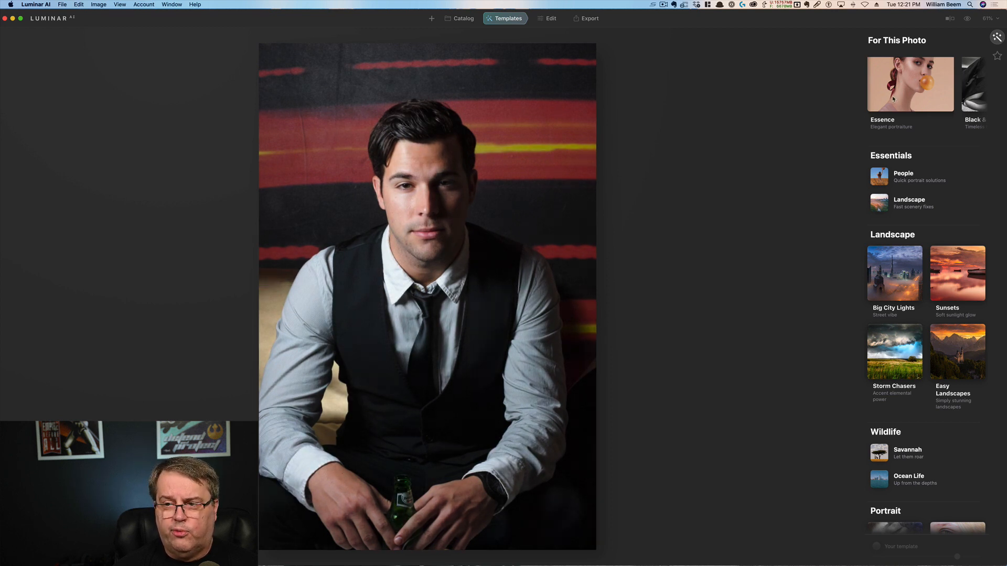
Step: Try the Soulful, Elegant Matte and Low Key templates from the Black & White collection on the man's portrait
left_click(974, 96)
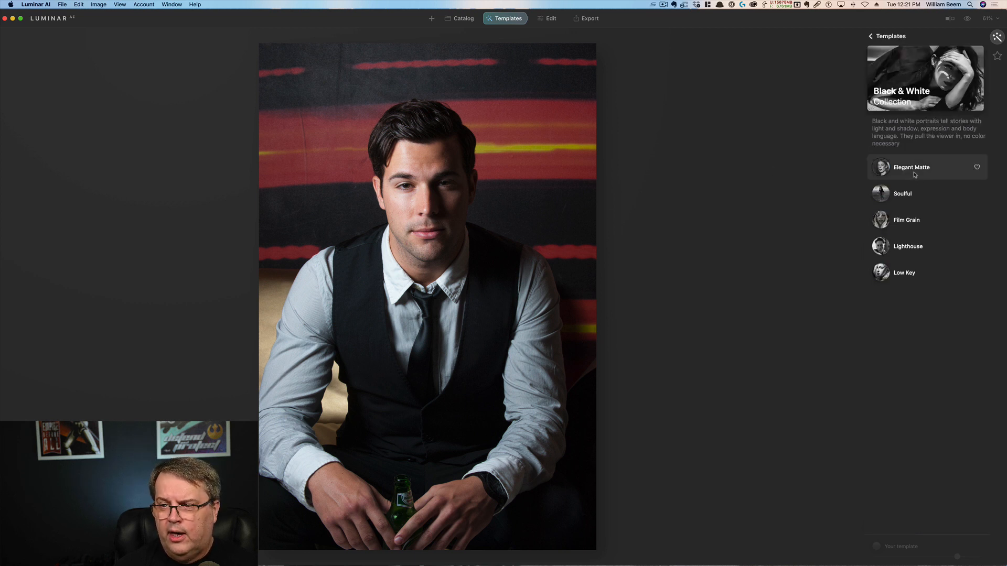
left_click(903, 195)
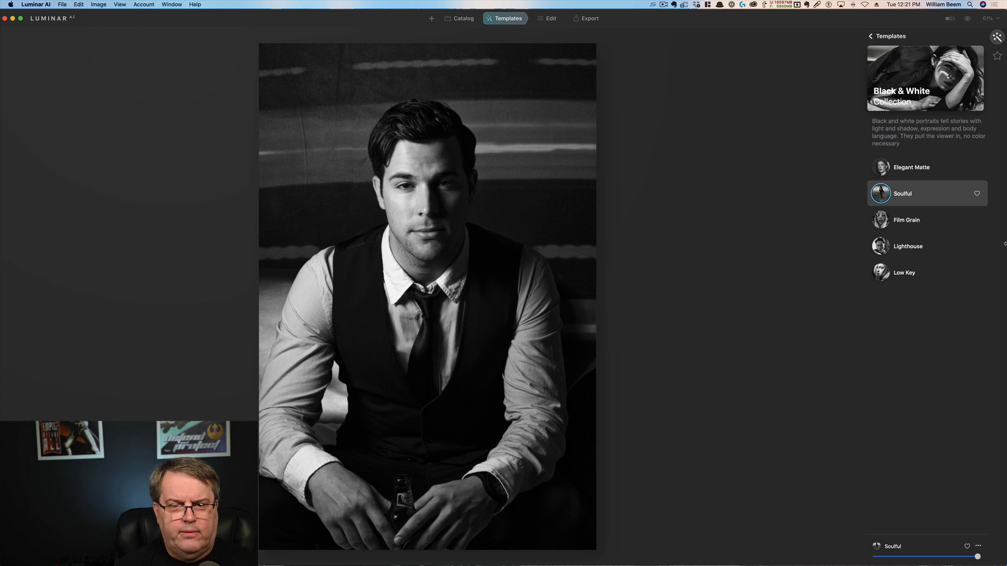
left_click(917, 168)
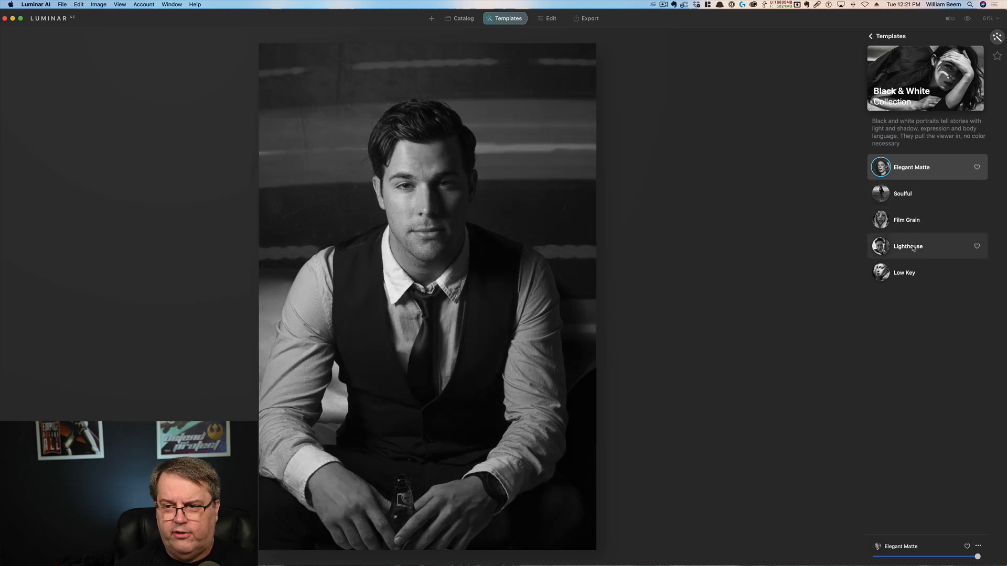
left_click(907, 273)
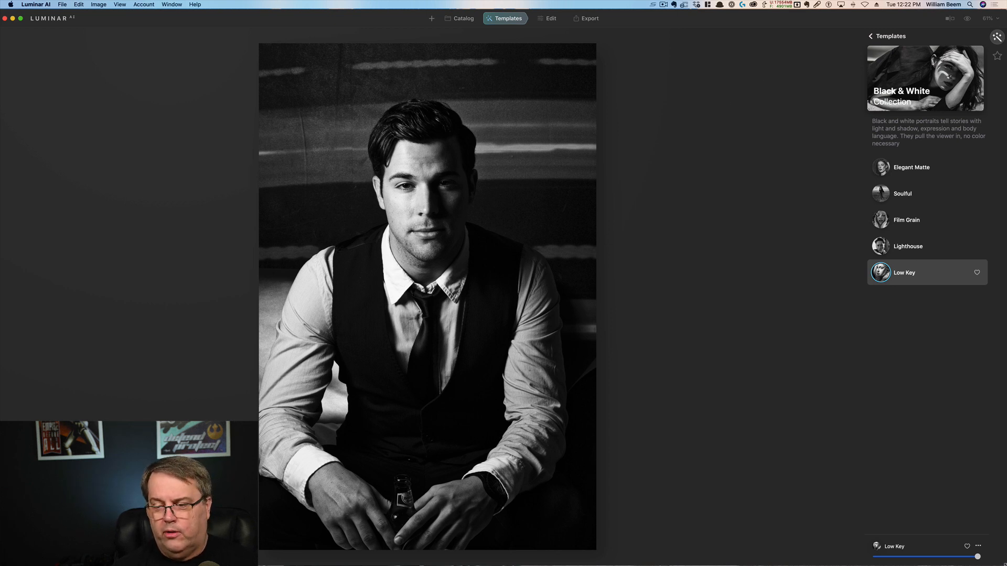
Step: Reset the template adjustments on the man's portrait and open the photo for manual editing
left_click(979, 546)
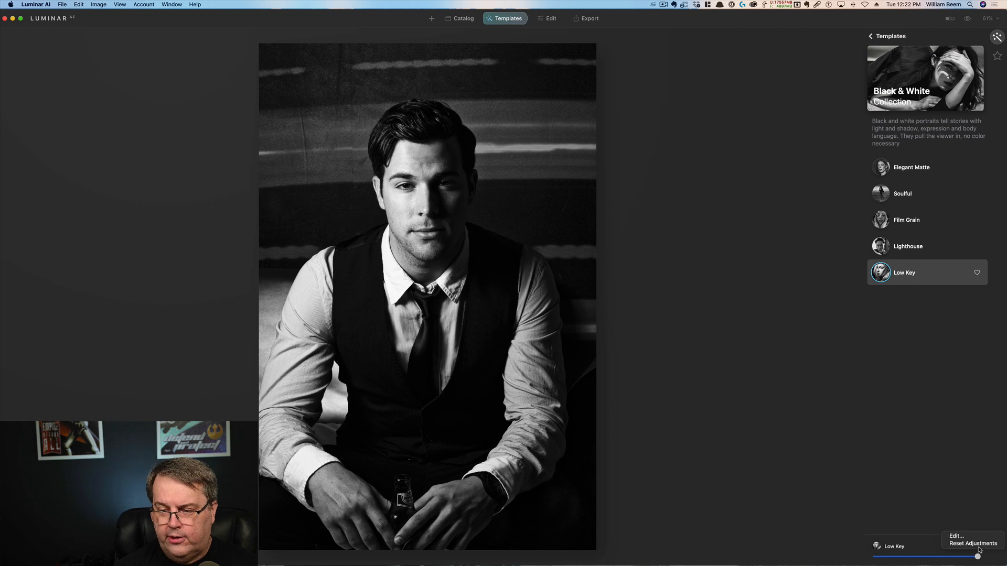
left_click(975, 546)
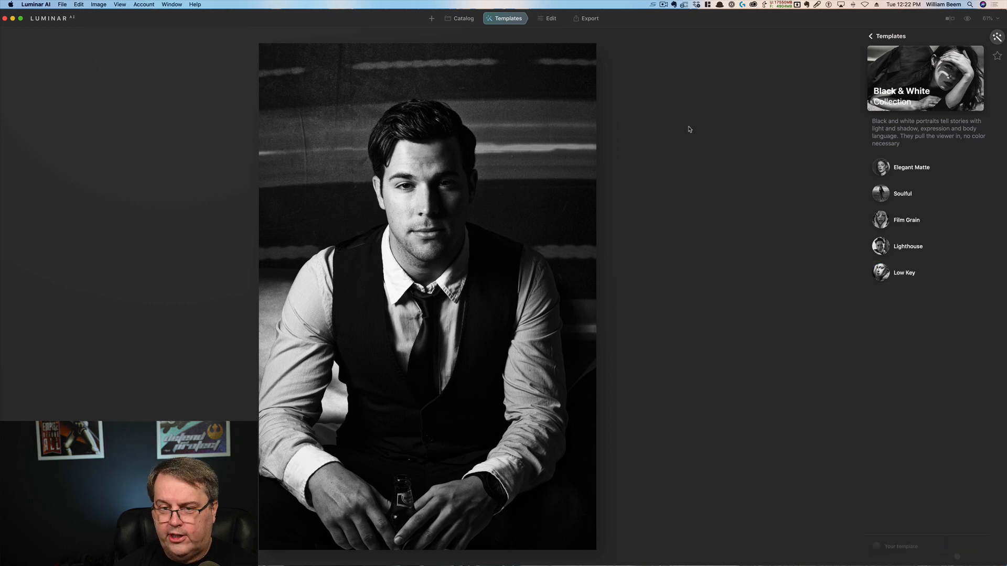
left_click(552, 21)
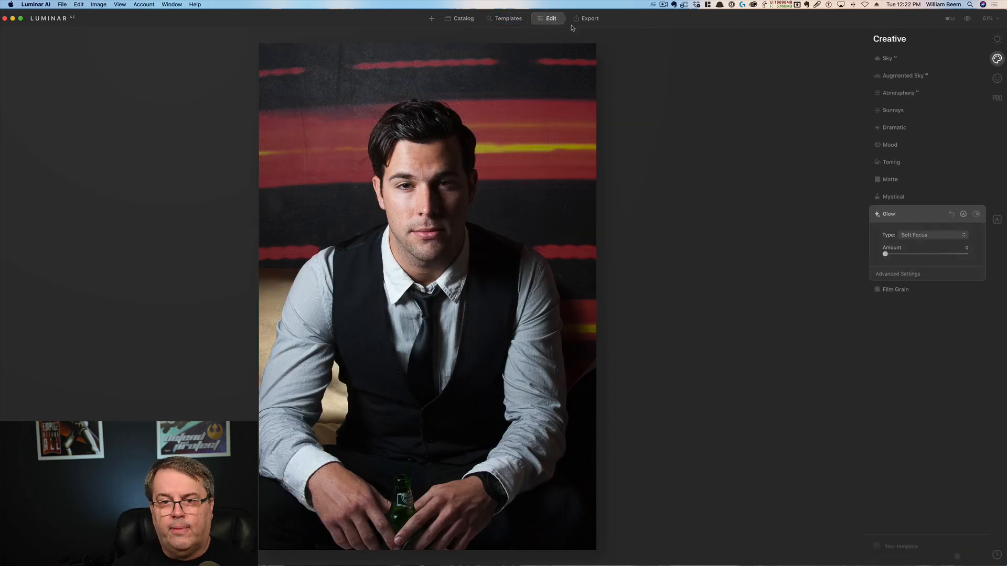